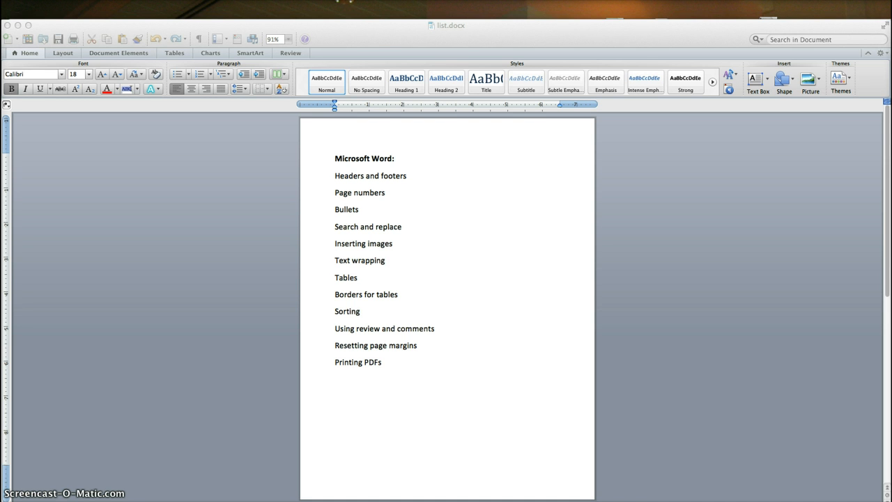
- Switch to the WordTextActivity.doc document and add the built-in Contrast (Even Page) header
right_click(680, 500)
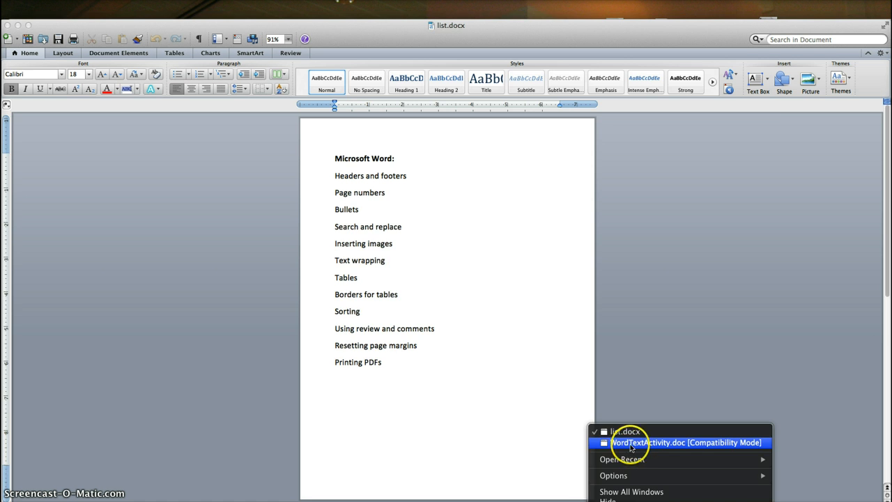
click(630, 436)
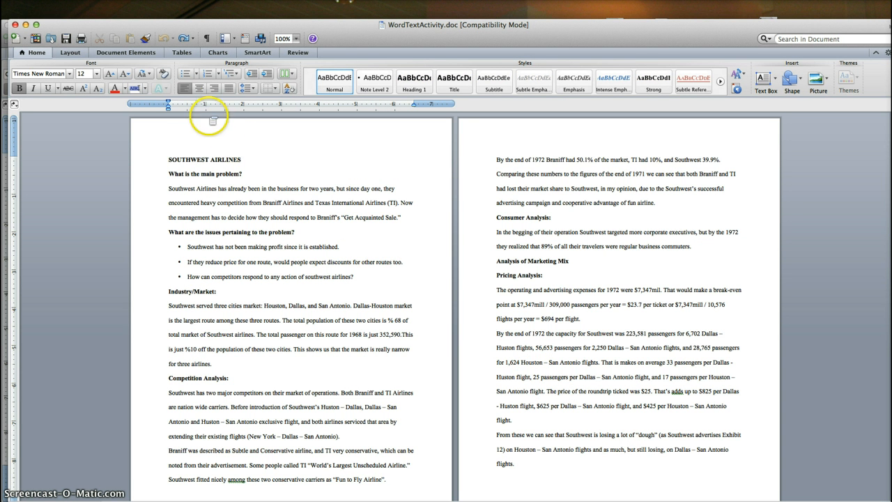
click(137, 54)
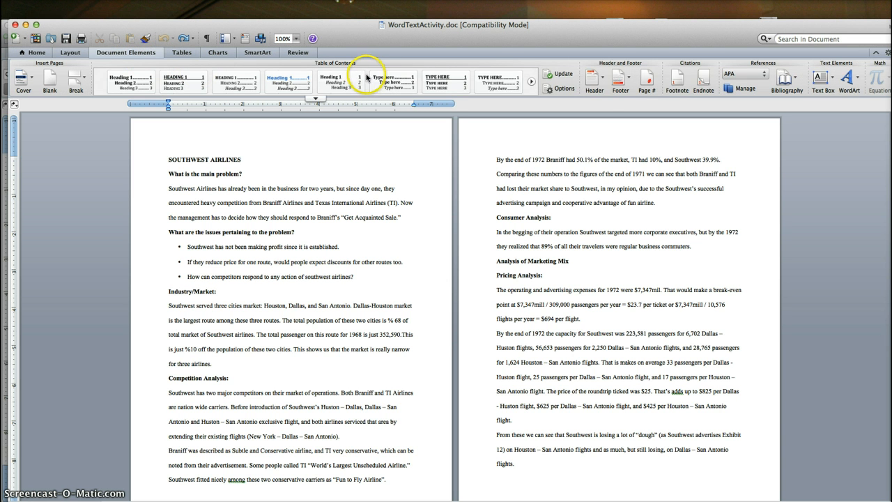
click(602, 82)
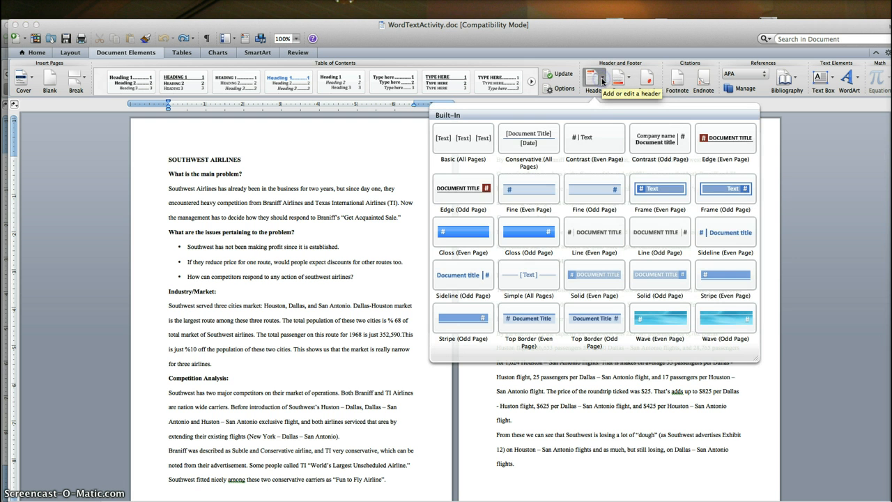
click(589, 140)
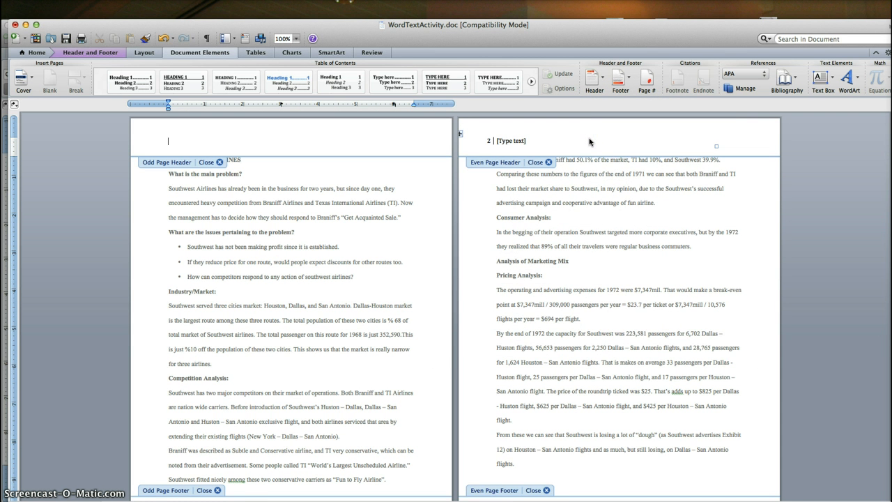
- Delete the "[Type text]" placeholder beside the page number in the even page header
click(489, 140)
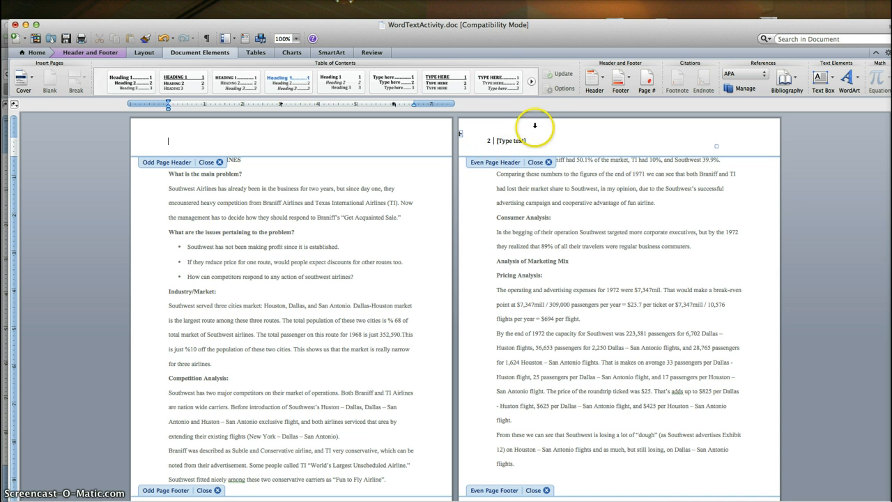
click(513, 141)
key(BackSpace)
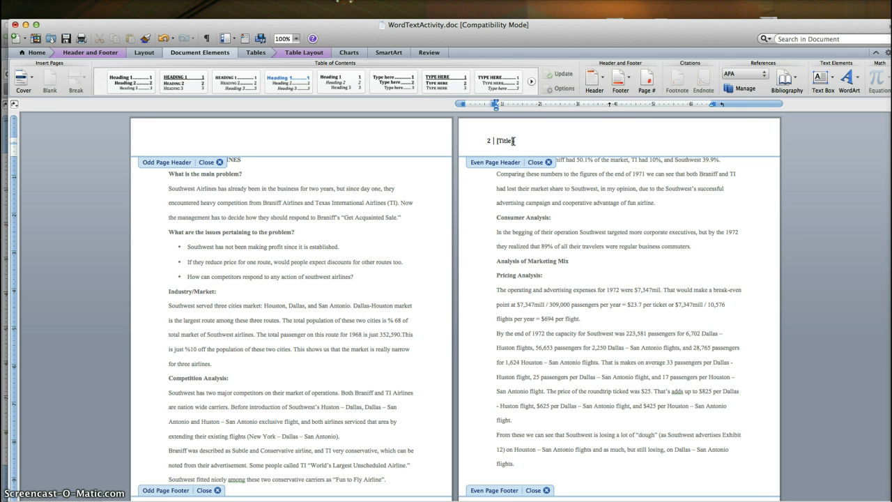
- Insert page numbers in the header with Center alignment, and return to the body text
click(630, 80)
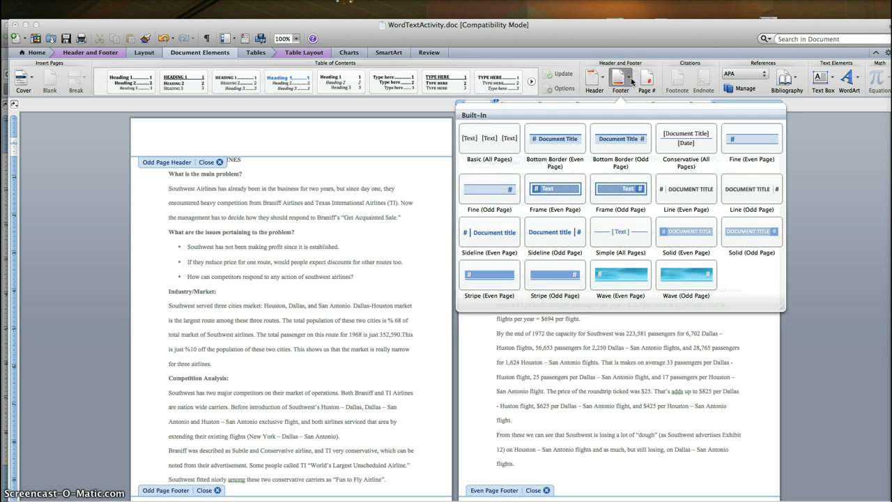
click(648, 81)
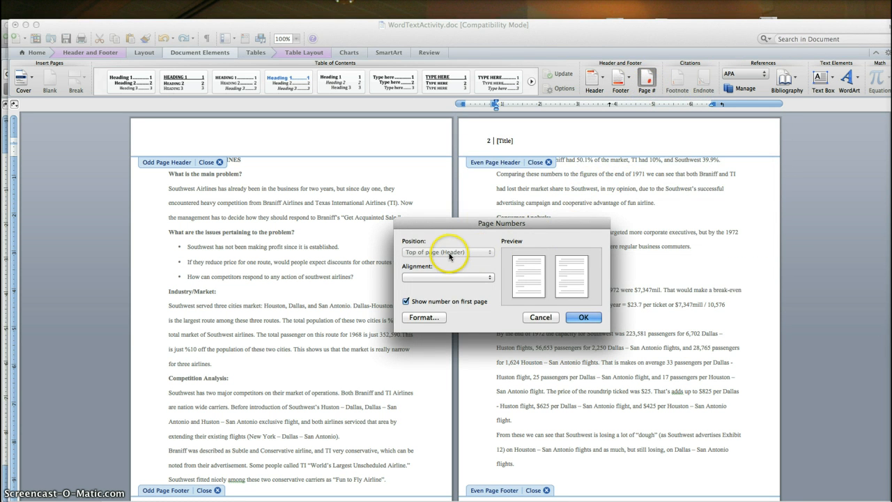
click(430, 278)
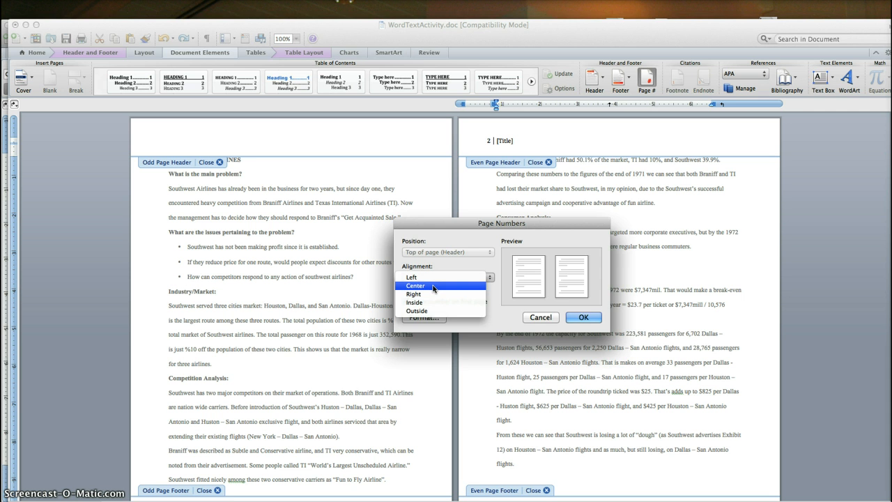
click(433, 286)
click(576, 317)
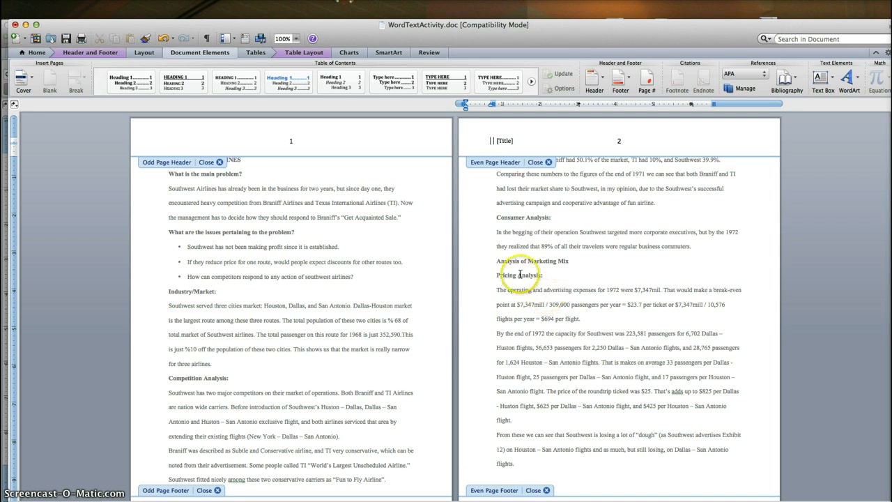
double_click(387, 202)
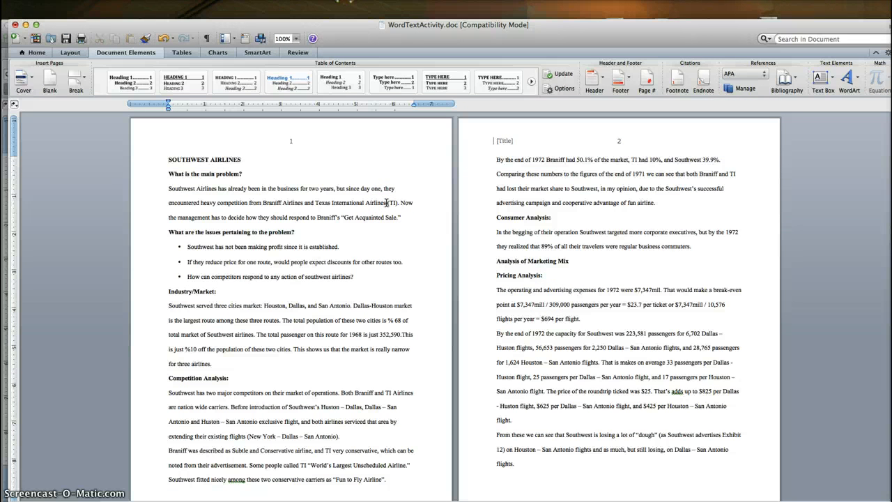
- Turn bullets off and back on for the three items under "What are the issues pertaining to the problem?" and apply the solid round bullet
click(200, 247)
drag(199, 248, 354, 278)
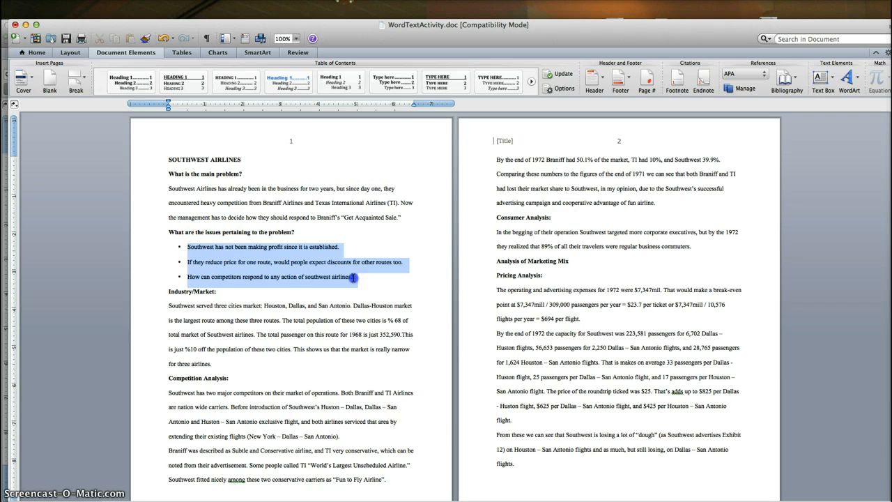
click(45, 53)
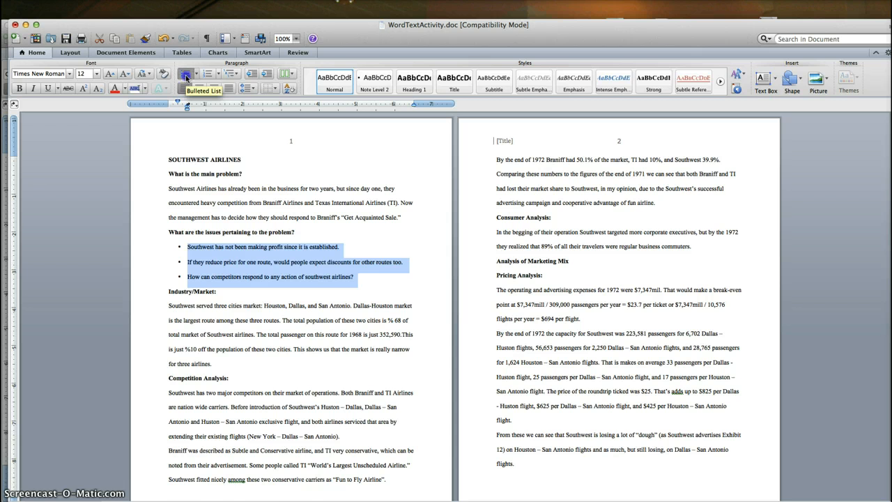
click(186, 75)
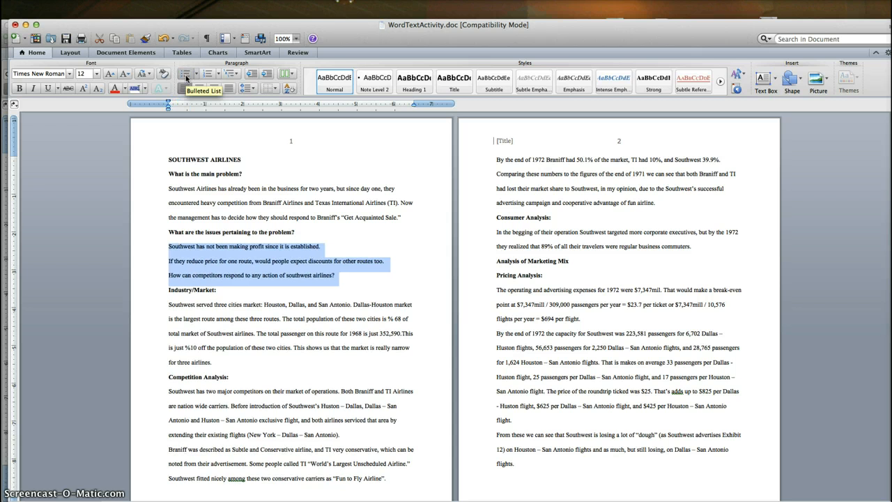
click(186, 76)
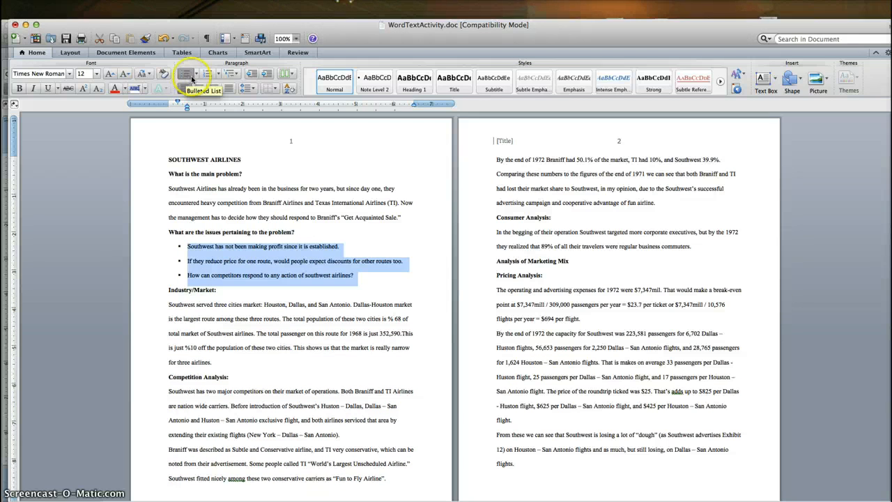
click(197, 74)
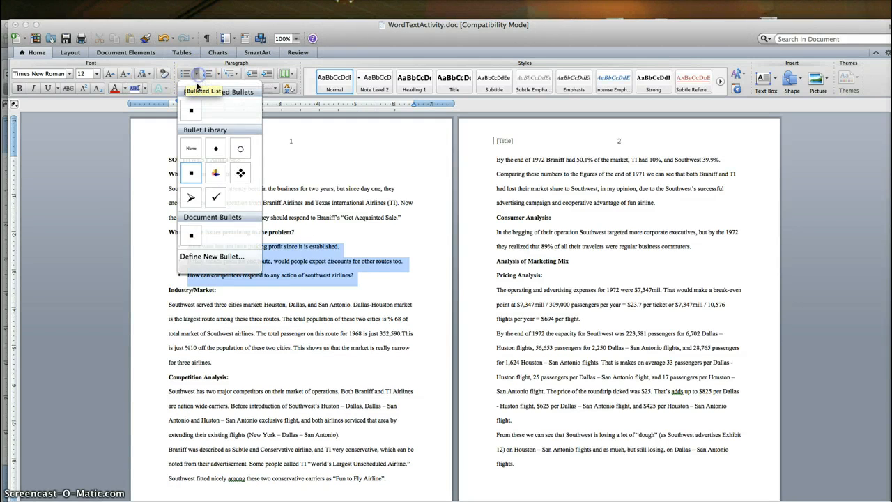
click(216, 151)
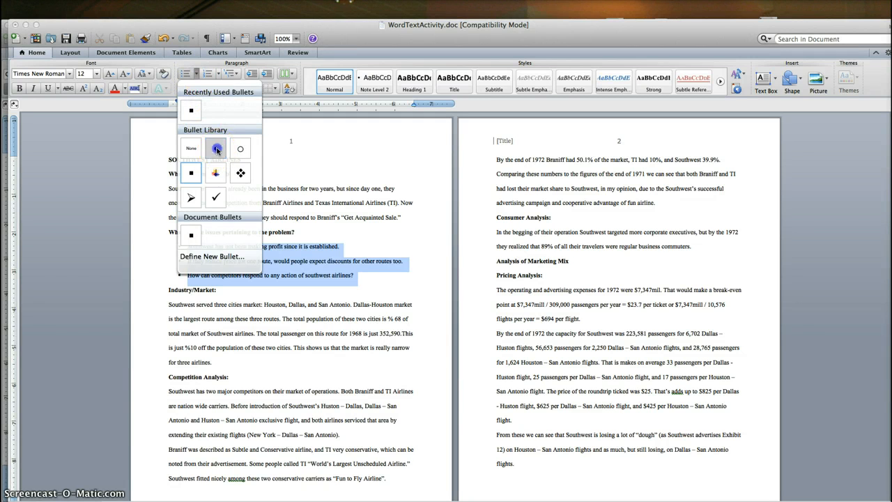
- Add a fourth bullet reading "Add text" after the question about how competitors respond
click(359, 278)
key(Return)
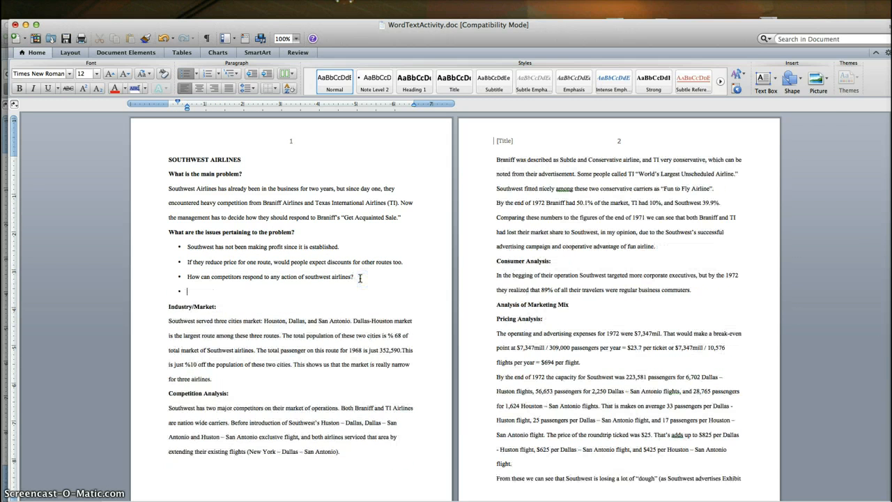
text(add)
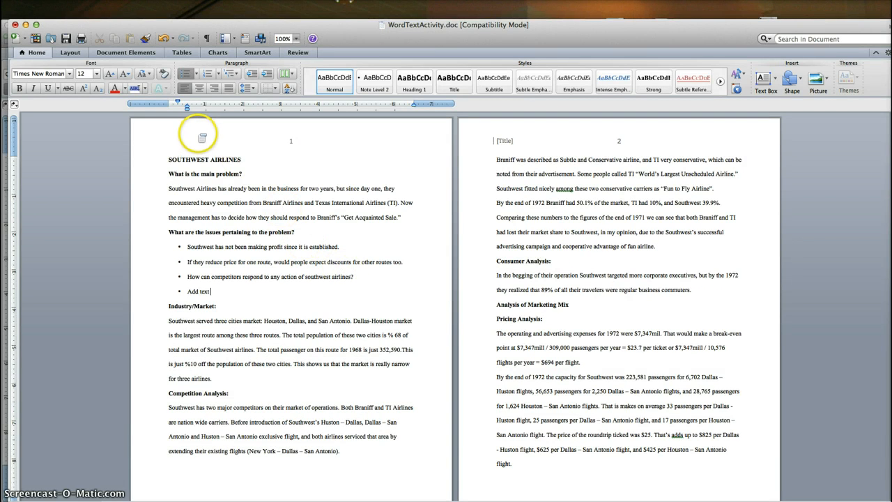
- Replace all occurrences of "Southwest" with "Jet Blue" throughout the document, and close the Find and Replace sidebar
click(179, 173)
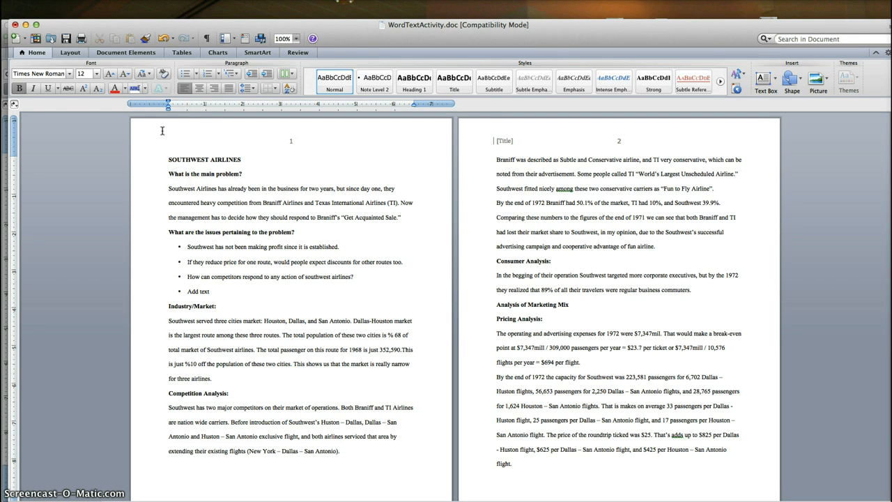
click(160, 125)
click(85, 0)
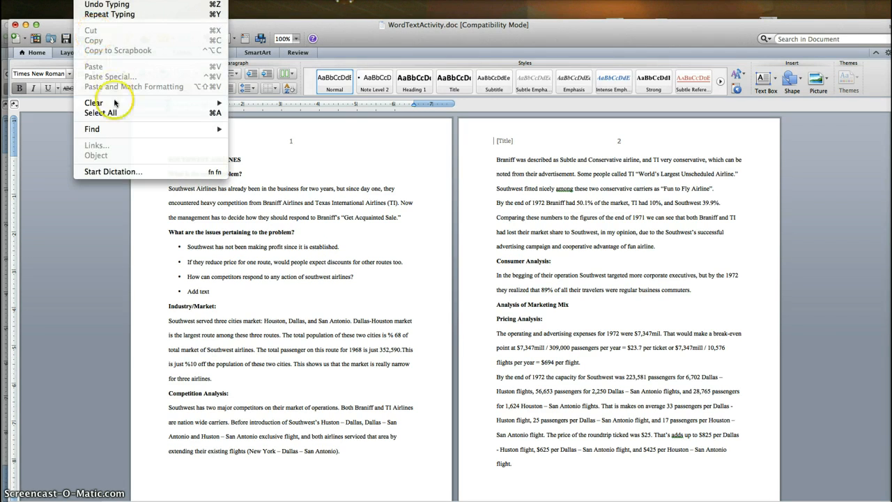
mouse_move(116, 135)
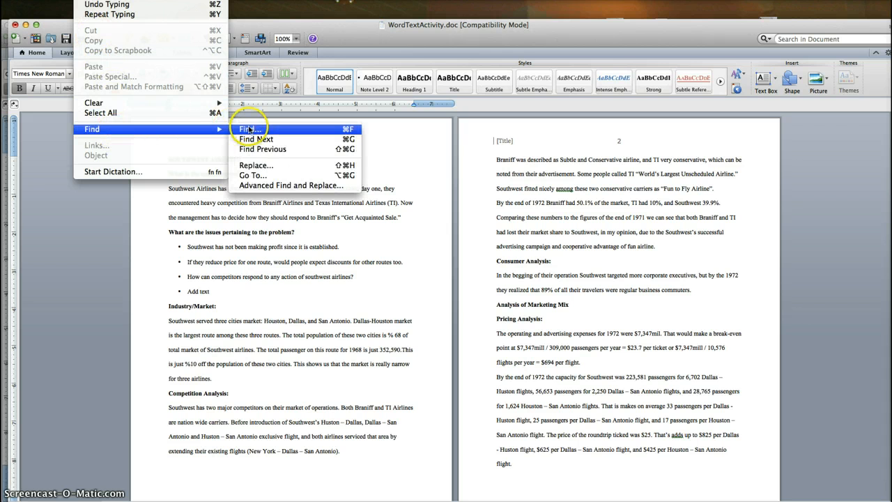
click(263, 166)
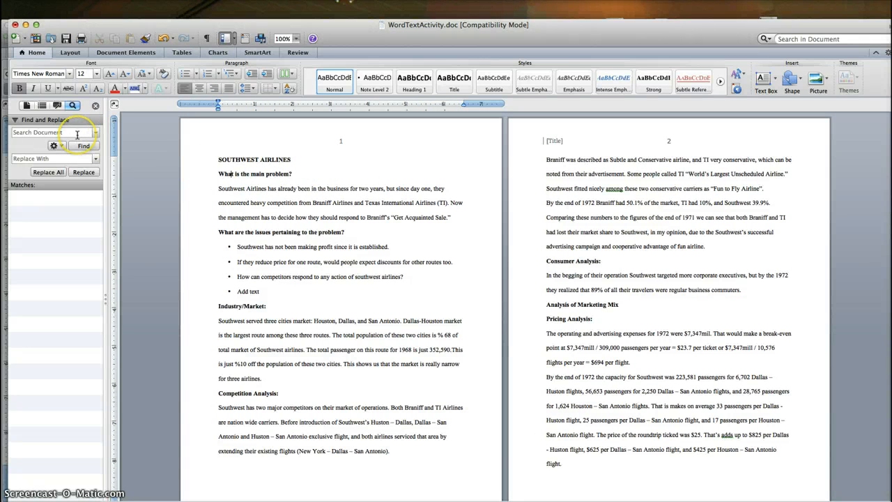
click(53, 133)
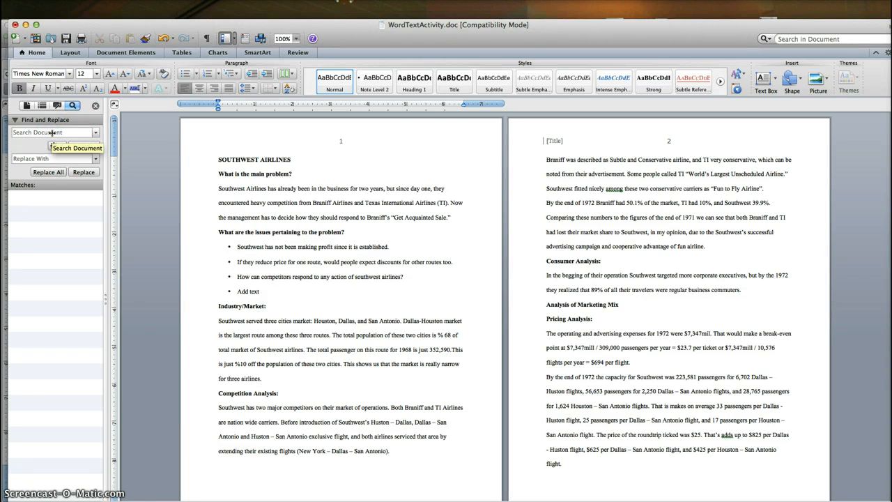
text(Southwest)
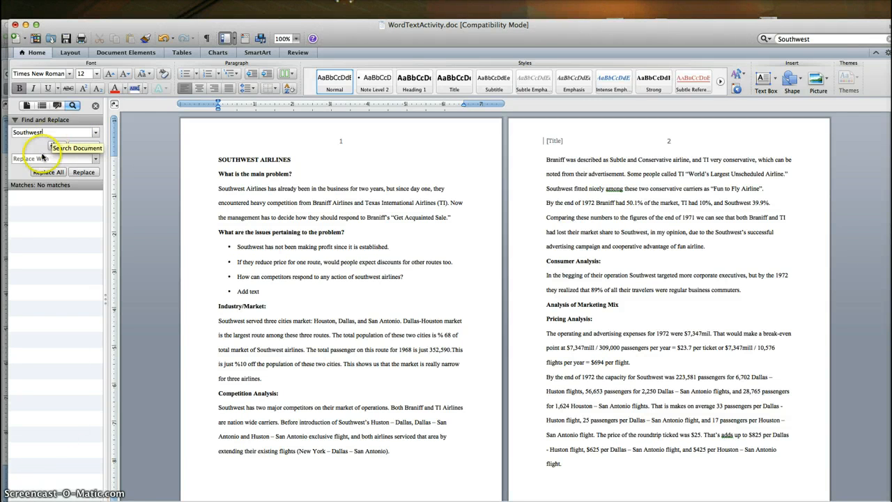
click(42, 159)
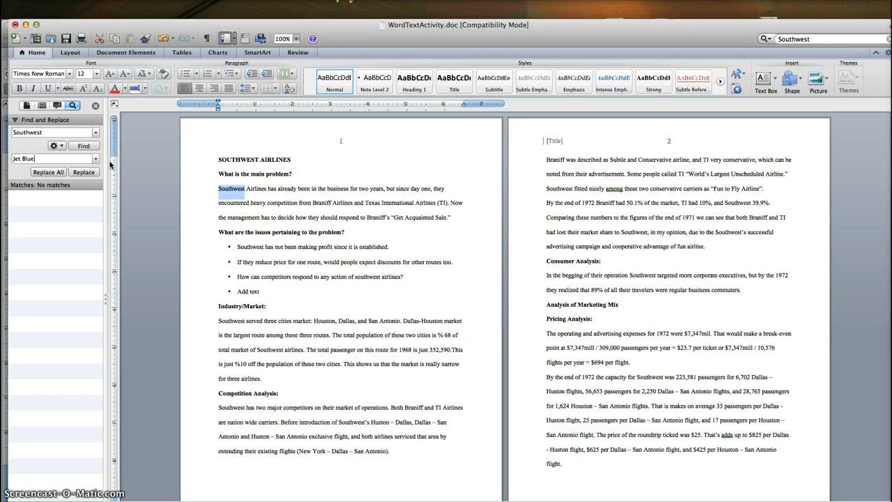
click(59, 172)
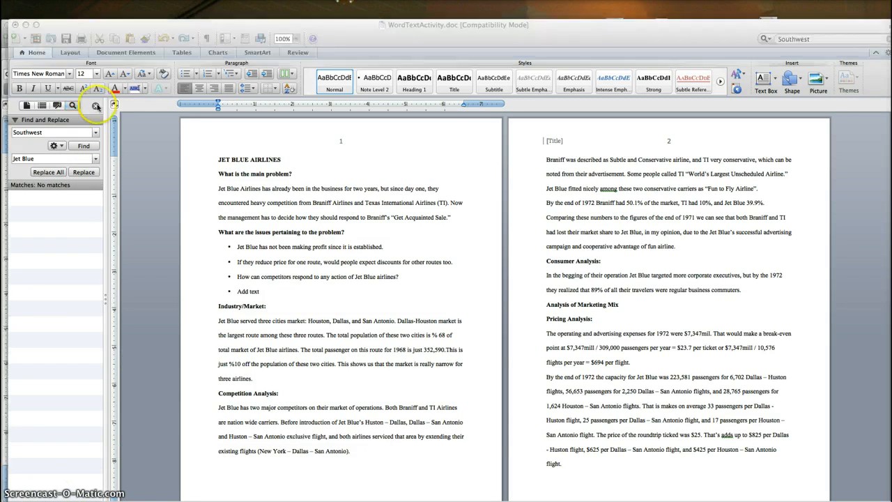
click(96, 106)
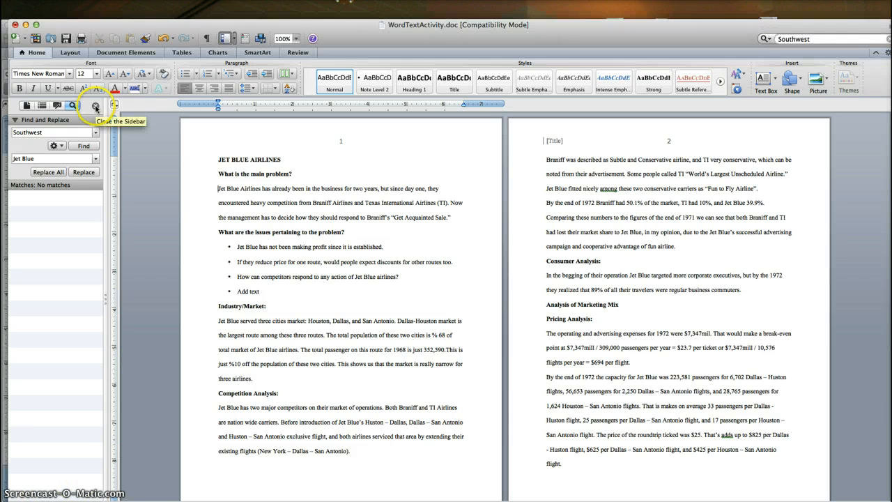
click(96, 106)
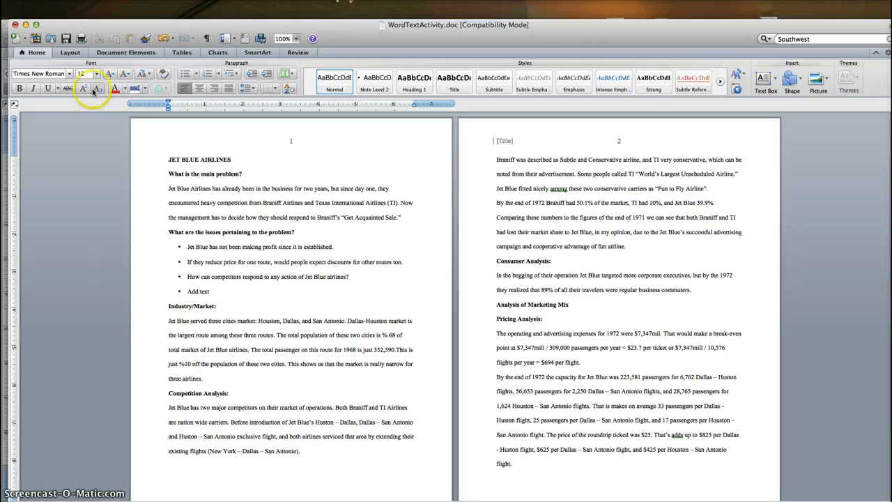
- Insert the picture 586_beaker.jpg from the Pictures folder before the first paragraph under "What is the main problem?" and select it
click(139, 0)
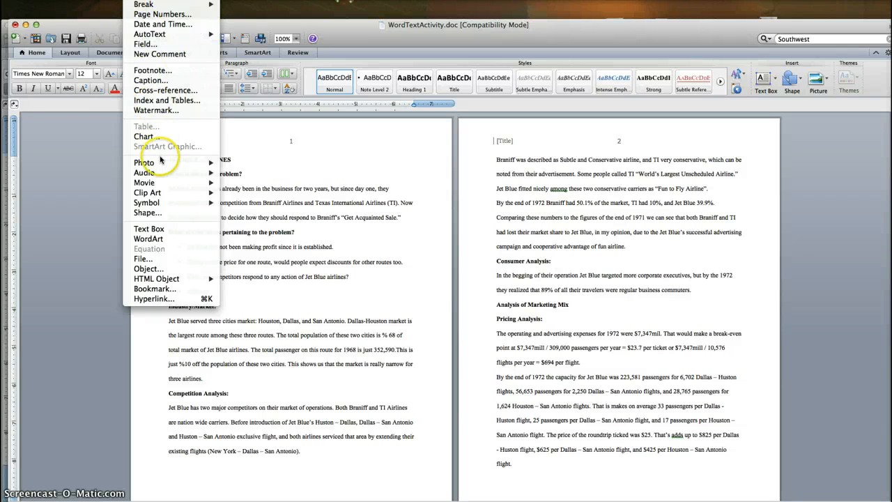
mouse_move(156, 164)
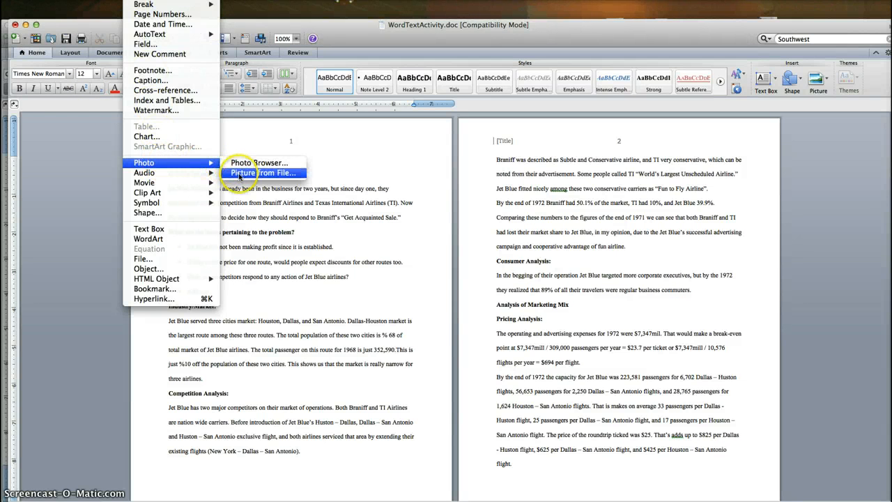
click(239, 174)
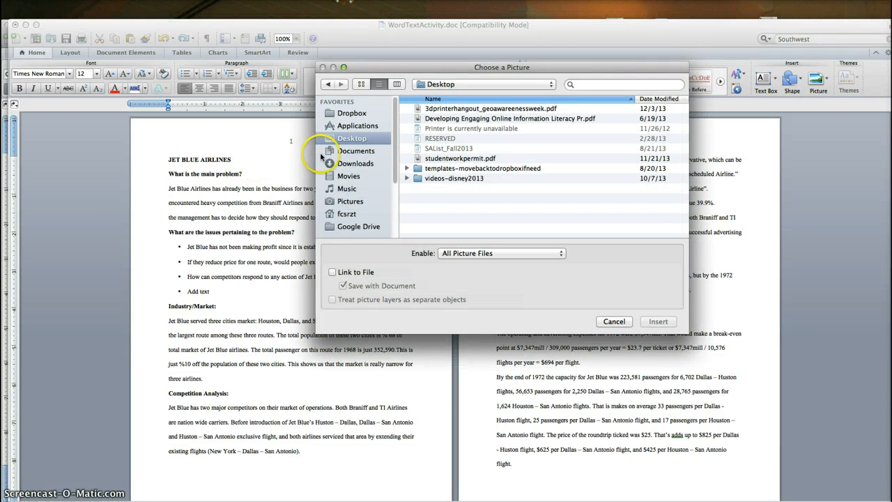
click(348, 200)
double_click(441, 110)
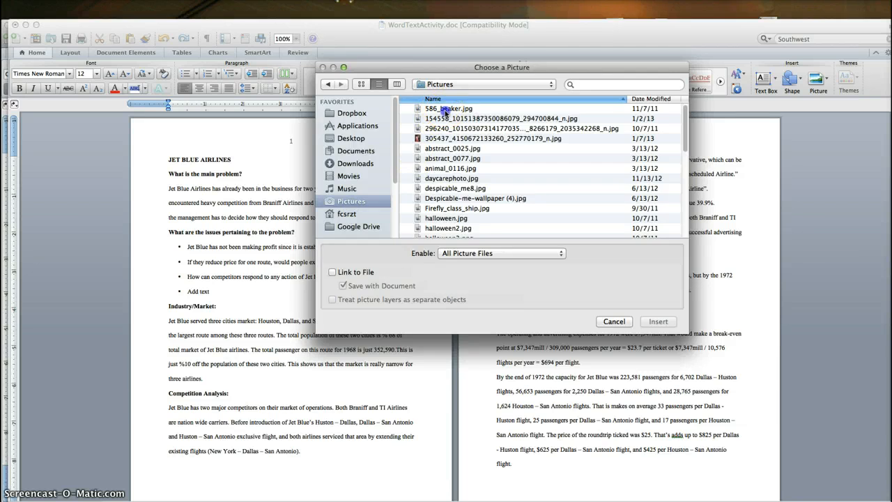
click(342, 269)
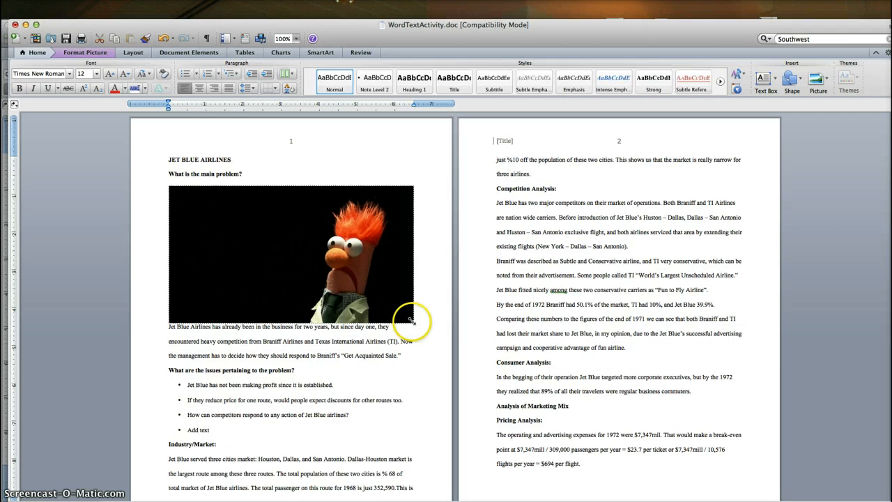
- Shrink the picture under "What is the main problem?" proportionally to about 1.54 high by 2.75 wide, keeping it selected
drag(412, 321, 272, 237)
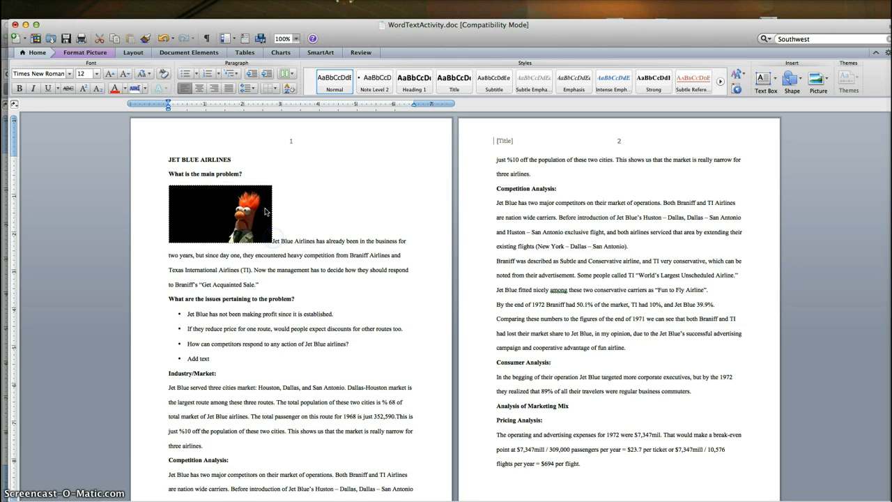
click(244, 220)
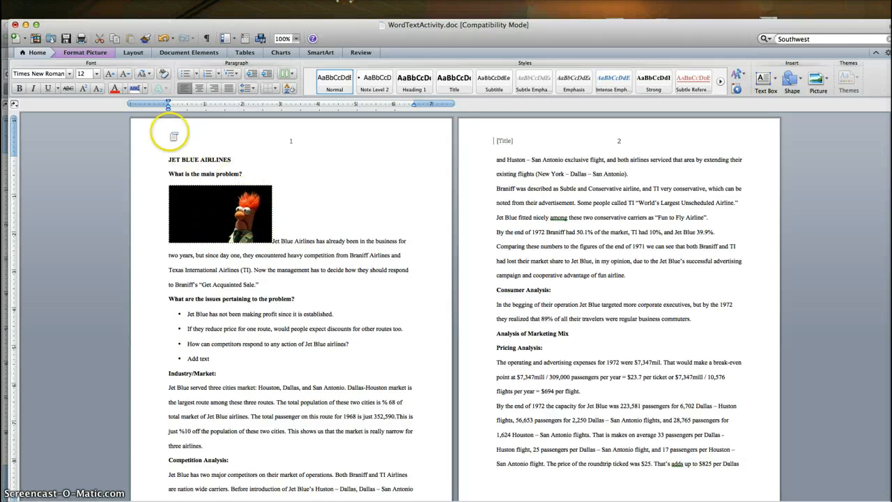
- Set the picture's text wrapping to Square and move it to the right margin beside the last bullets and the Industry/Market heading
click(98, 57)
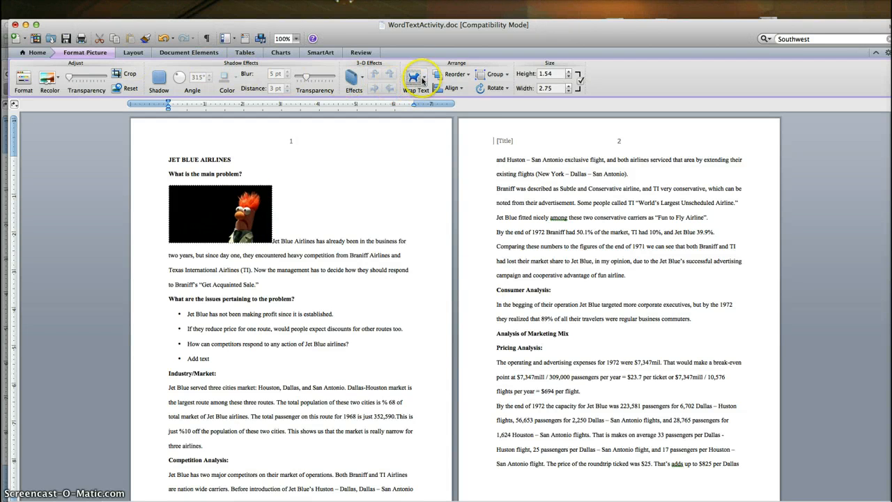
click(424, 79)
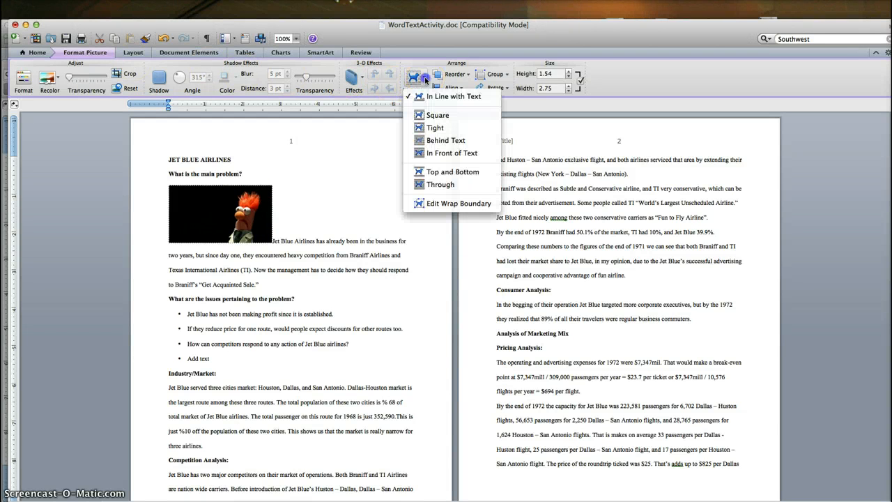
click(437, 115)
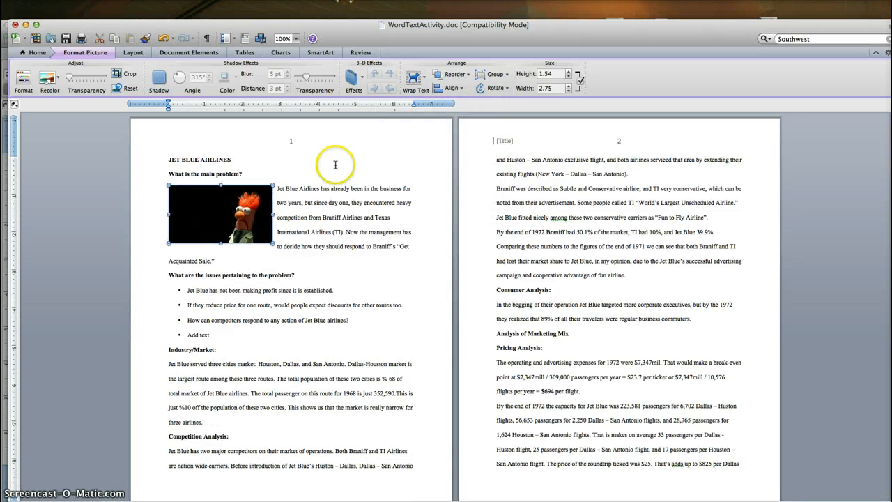
drag(247, 209, 390, 299)
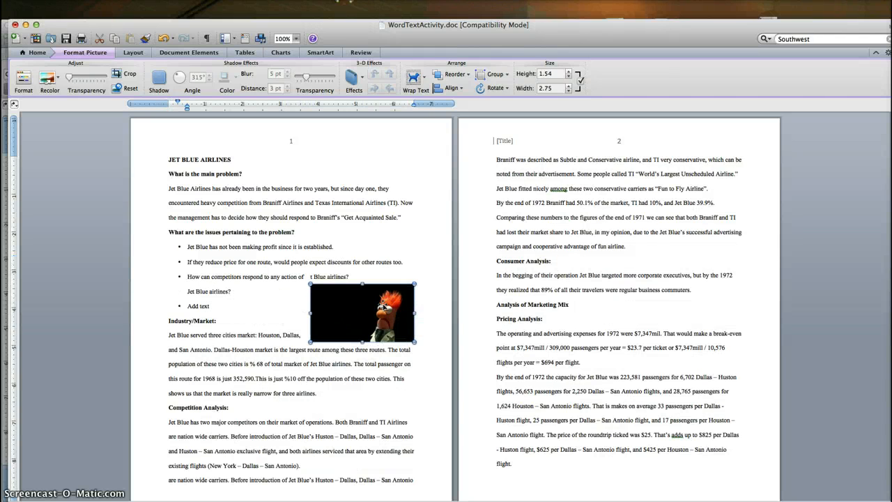
- Insert a table of four rows and four columns before "Consumer Analysis:" and enter text, b, c and a down its first column
click(497, 262)
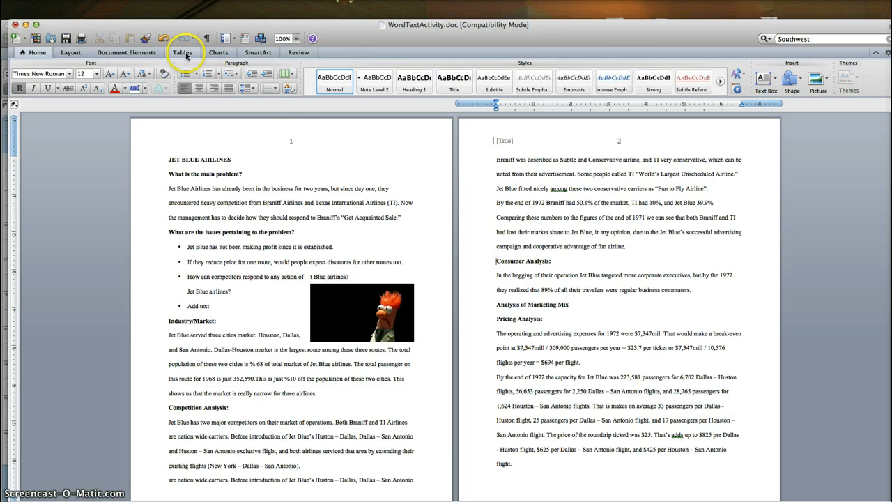
click(185, 54)
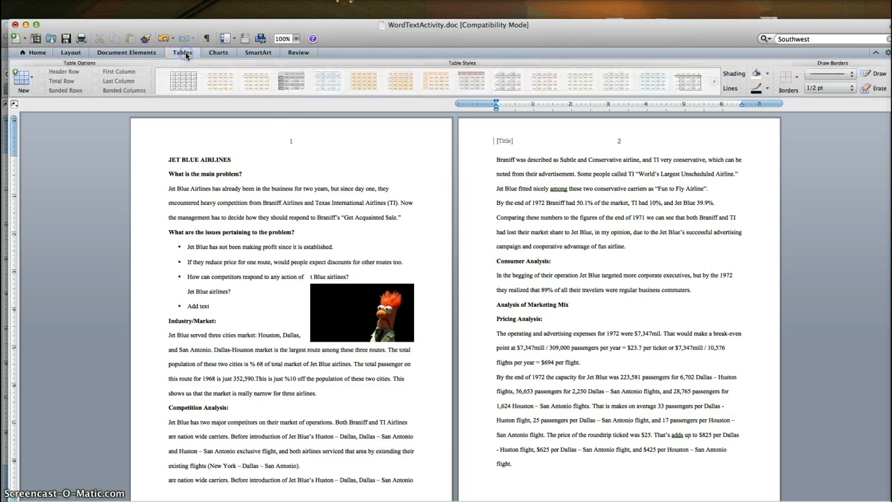
click(33, 81)
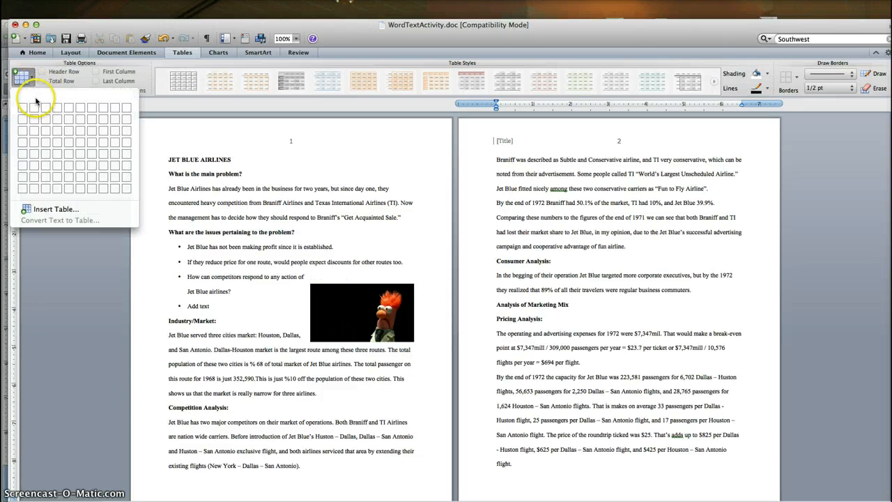
click(56, 147)
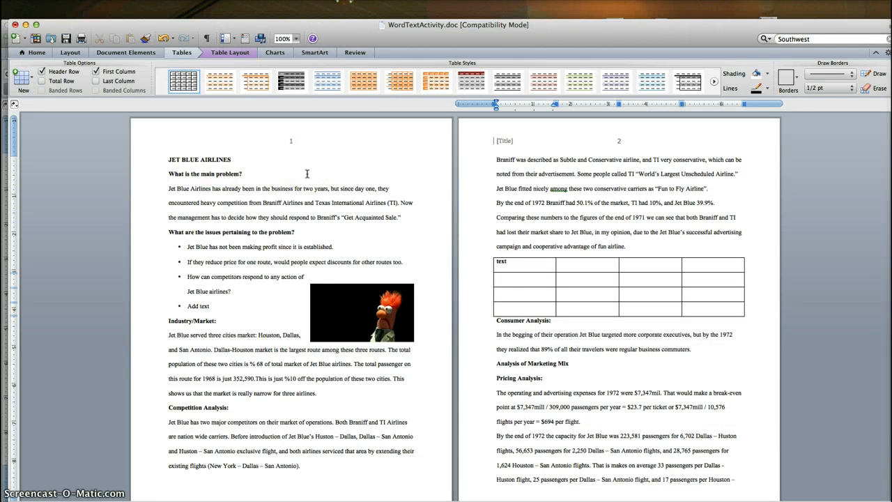
click(508, 279)
click(566, 272)
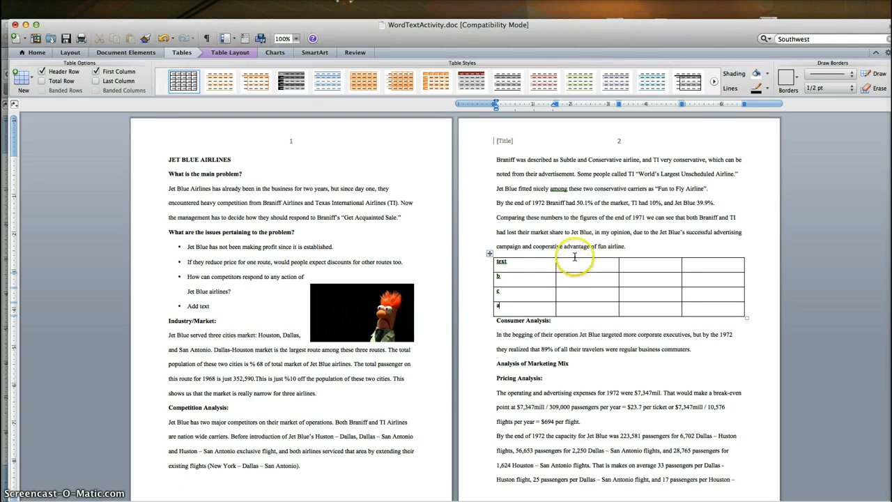
click(798, 82)
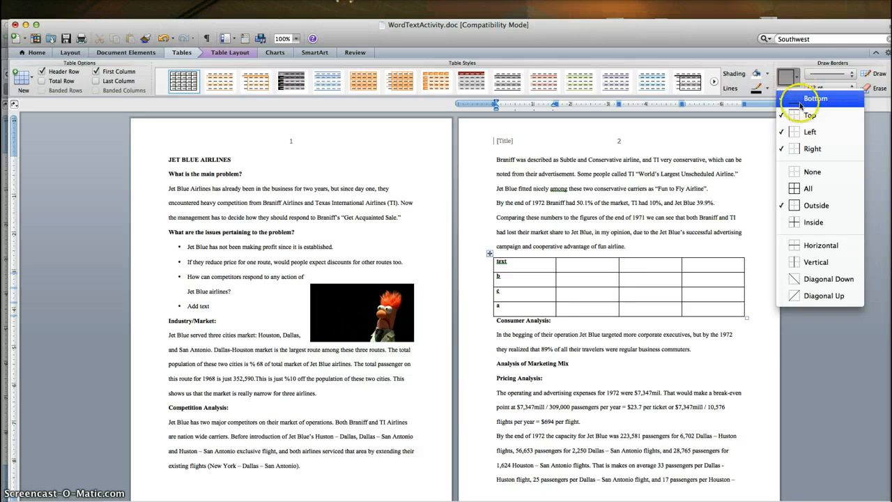
click(802, 190)
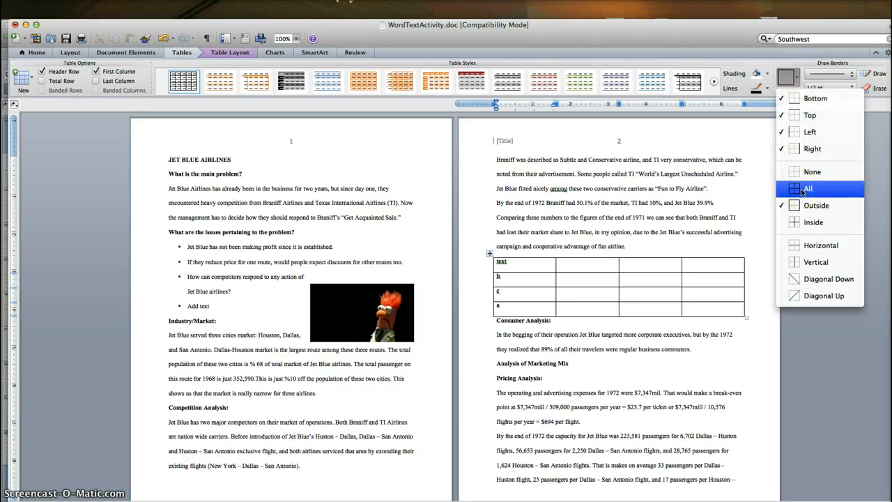
click(802, 207)
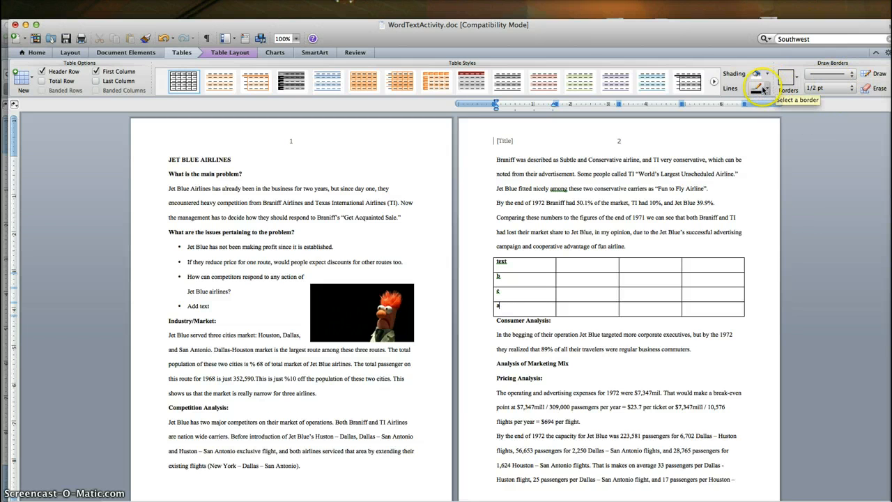
- Try the Medium List 1 - Accent 2 and Accent 3 styles on the table, and settle on the black-and-grey dark style
click(540, 83)
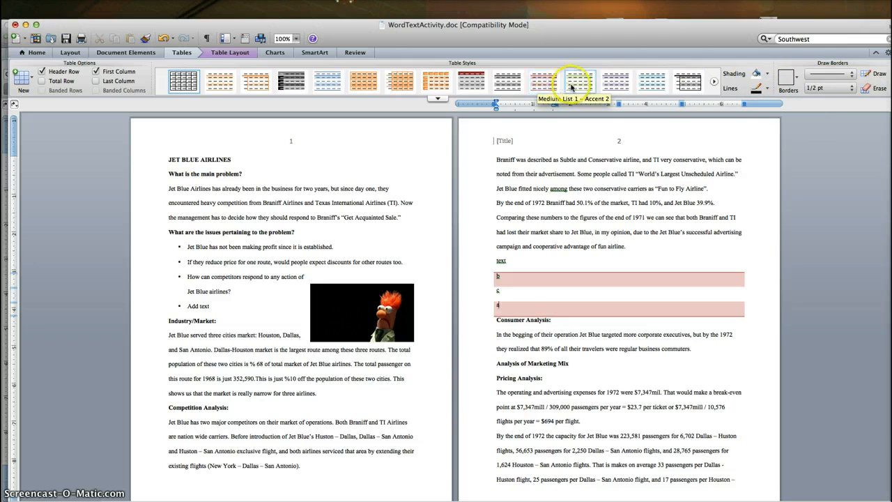
click(571, 86)
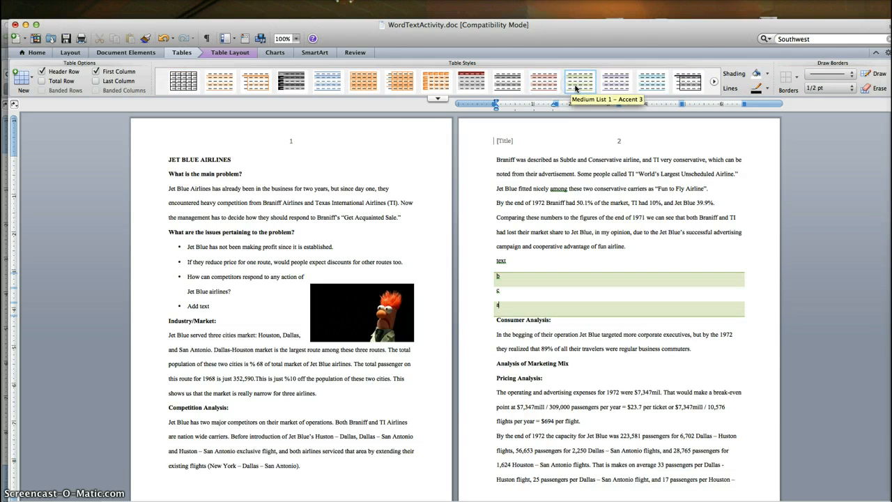
click(298, 88)
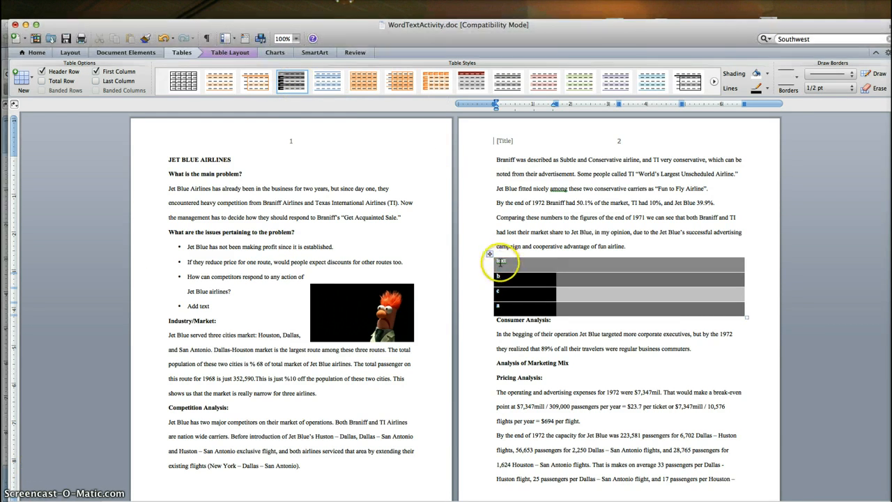
- Sort the table rows by the "text" column as Text in ascending order, treating the first row as a header row
click(536, 286)
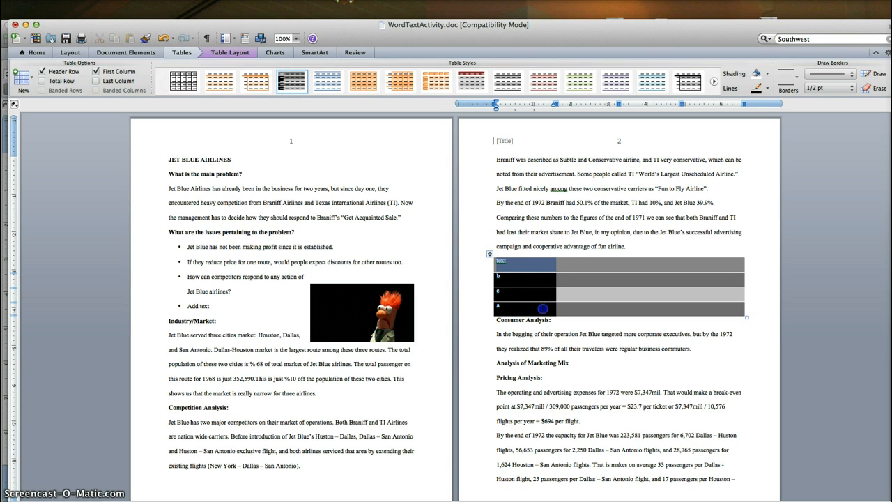
click(36, 53)
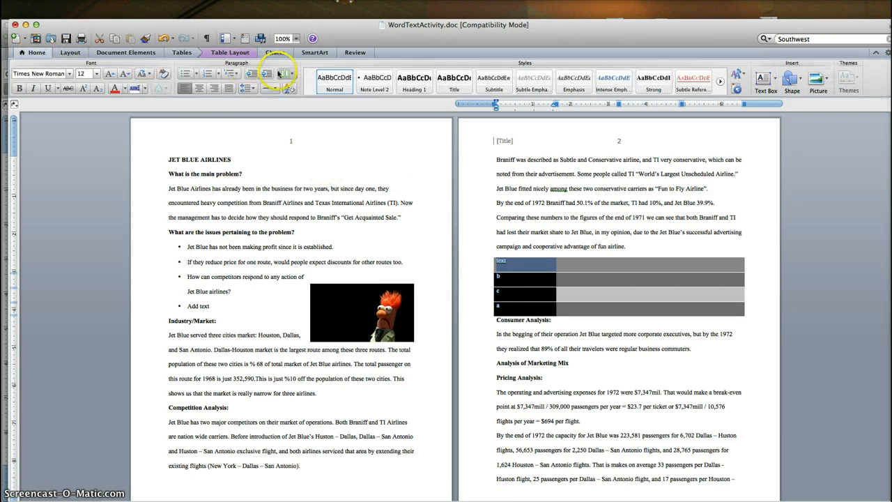
click(290, 89)
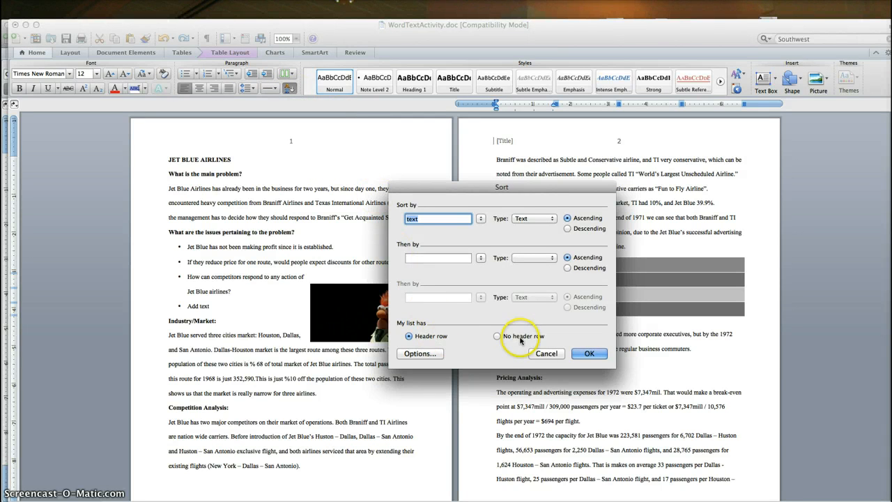
drag(491, 185, 290, 171)
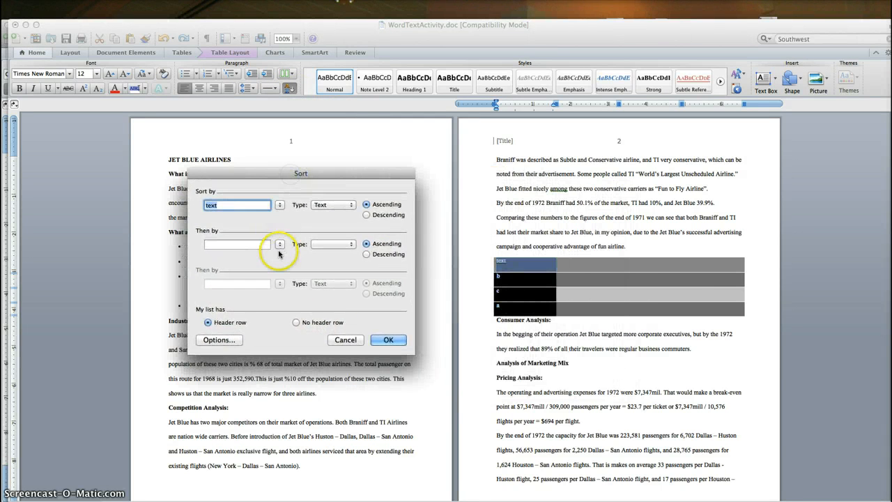
click(388, 339)
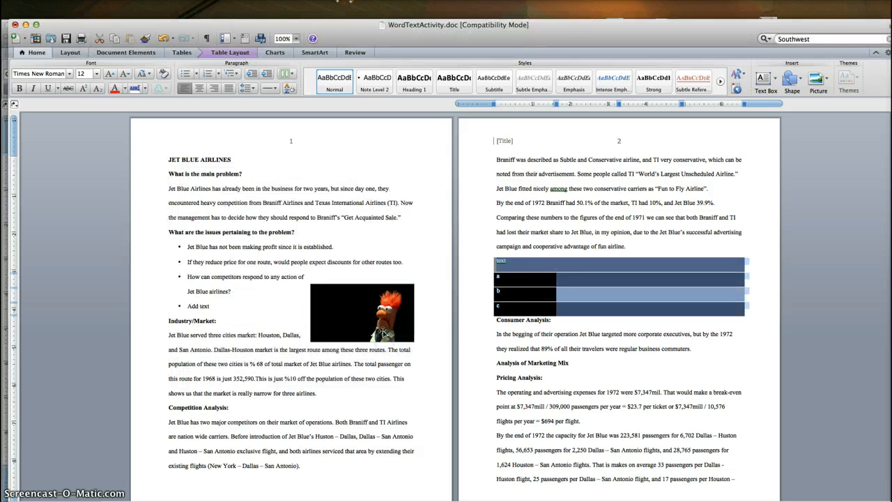
click(504, 292)
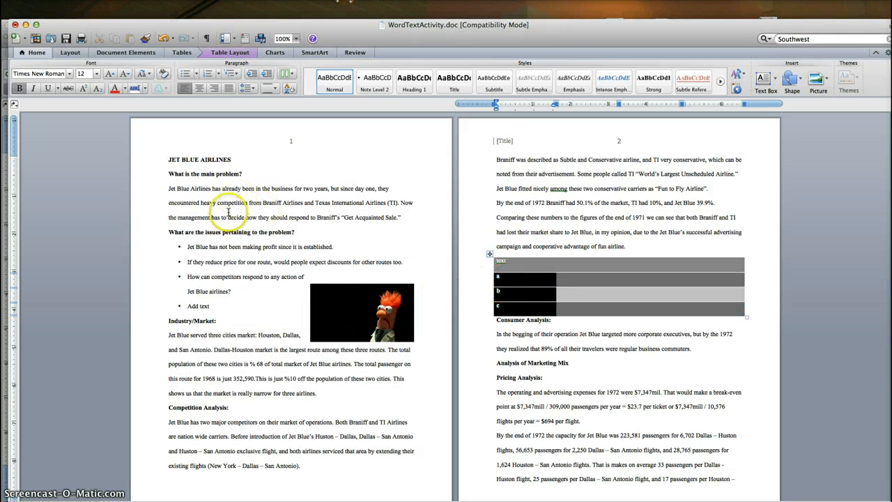
- Move the picture down beside the paragraph under "Industry/Market:" so that it clears the bulleted list
drag(186, 245, 225, 306)
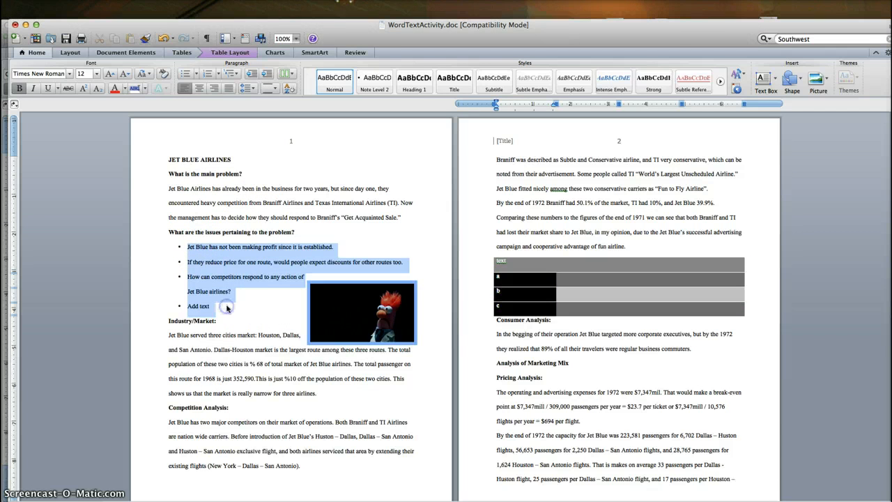
click(227, 306)
drag(329, 313, 324, 361)
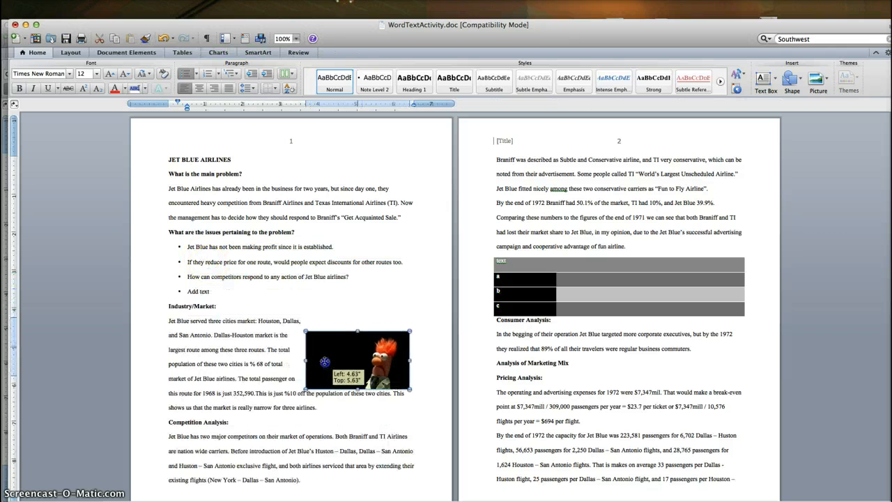
- Sort the four bullets under "What are the issues pertaining to the problem?" by paragraphs as Text, ascending, with no header row
drag(186, 247, 216, 293)
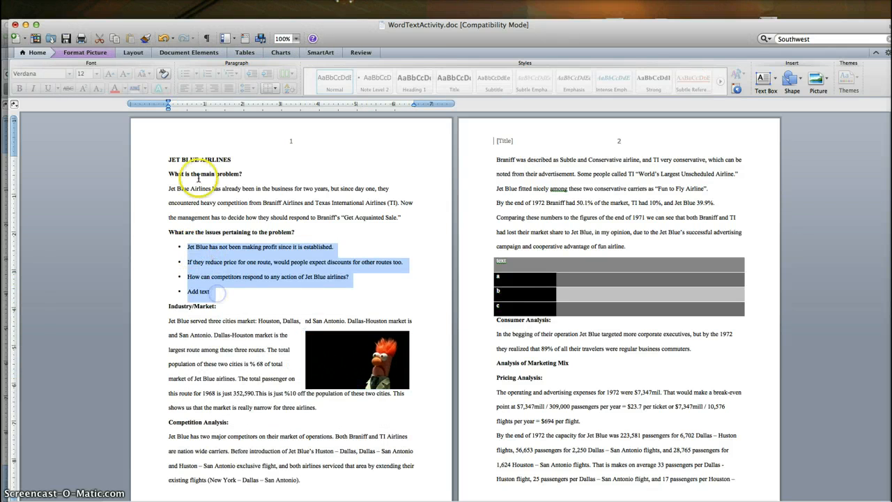
click(290, 89)
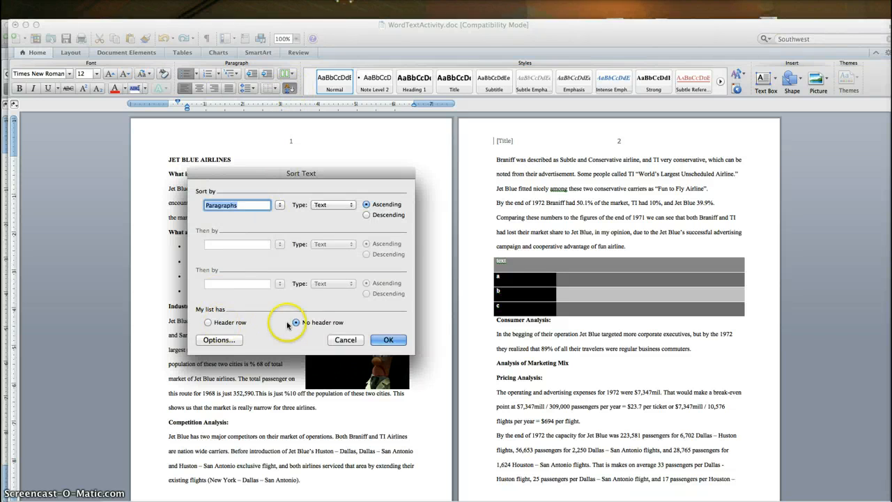
click(387, 339)
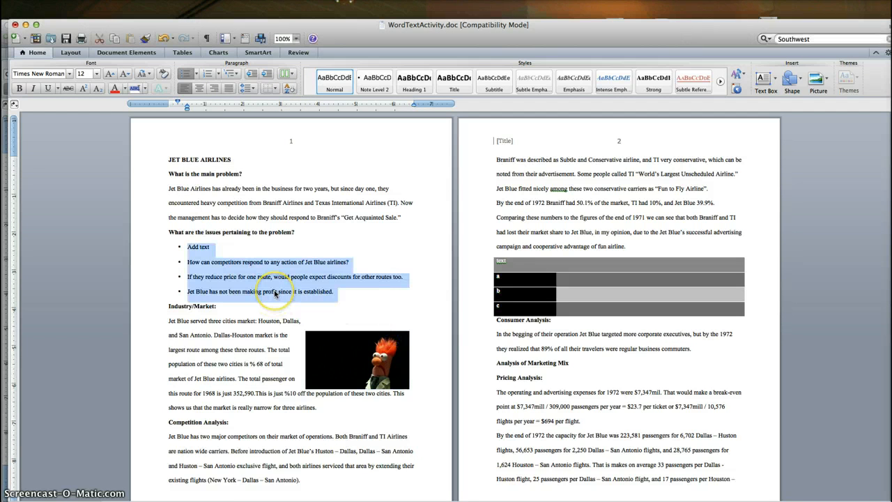
click(263, 232)
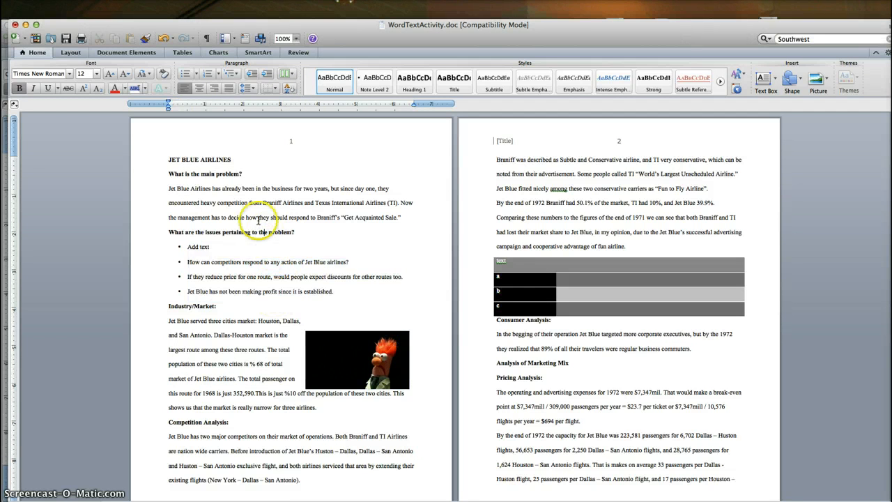
- Turn on Track Changes and delete the "Add text" bullet from the list
click(293, 54)
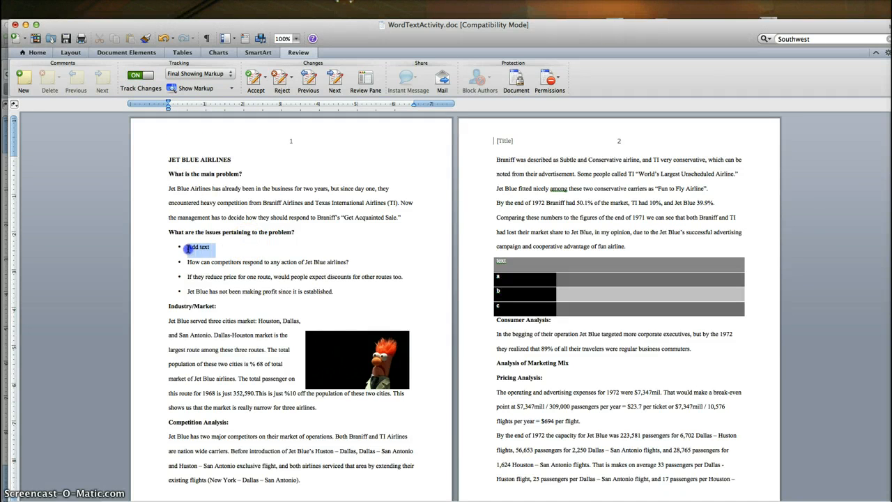
key(Delete)
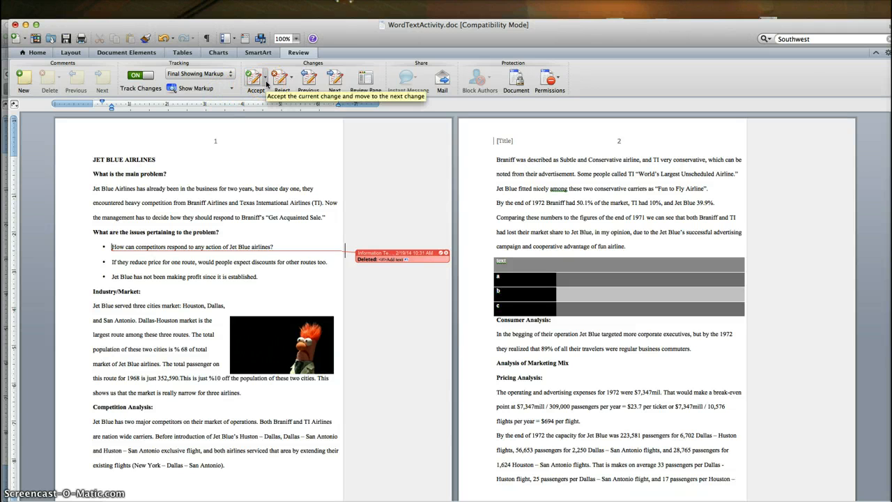
- Accept all tracked changes in the document and turn Track Changes off
click(266, 82)
click(221, 84)
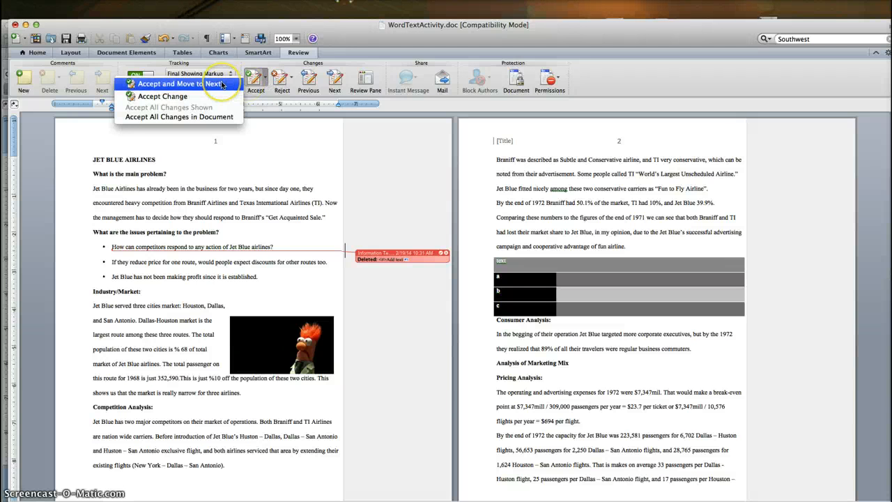
click(212, 117)
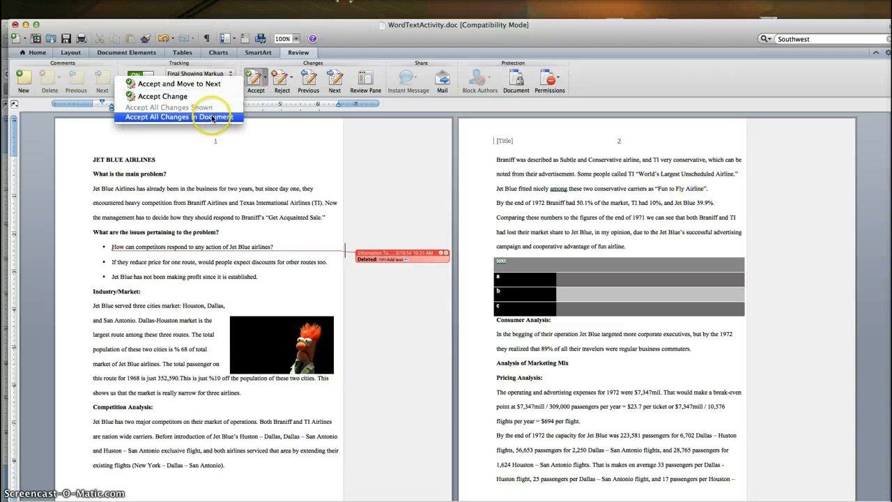
click(212, 117)
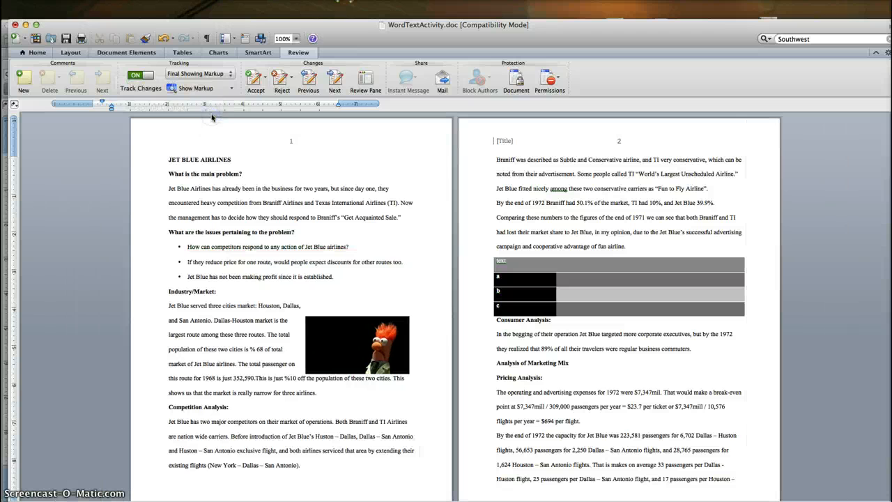
click(148, 78)
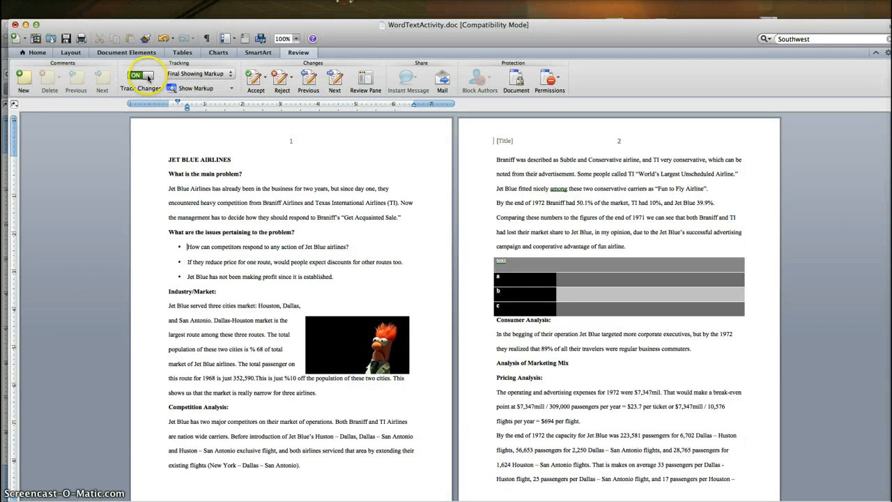
- Attach the comment "Add comments" to the heading "What is the main problem?"
click(212, 174)
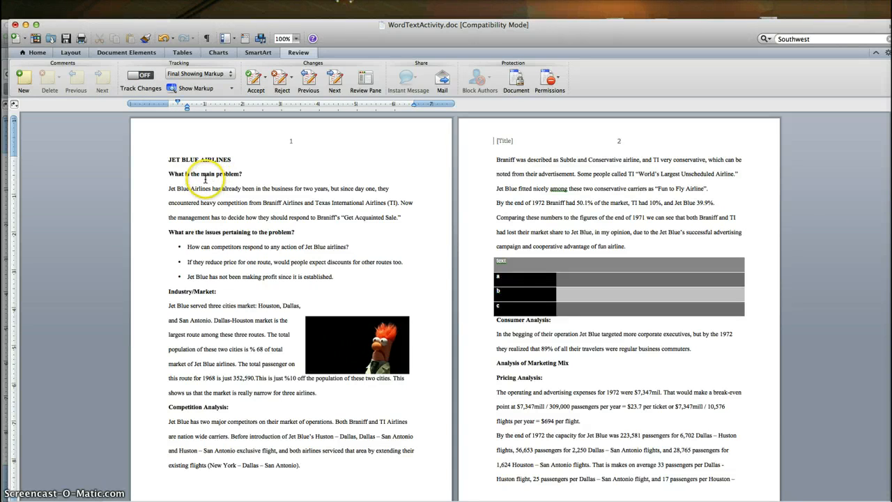
drag(168, 175, 246, 176)
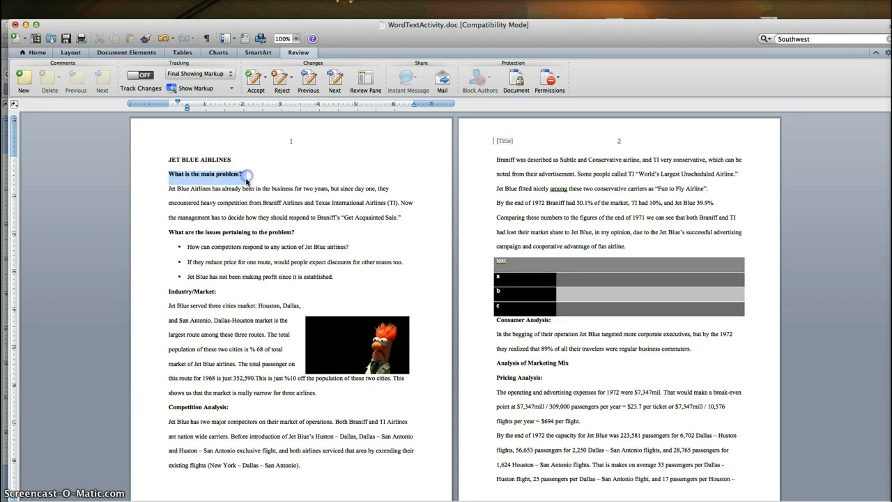
click(30, 84)
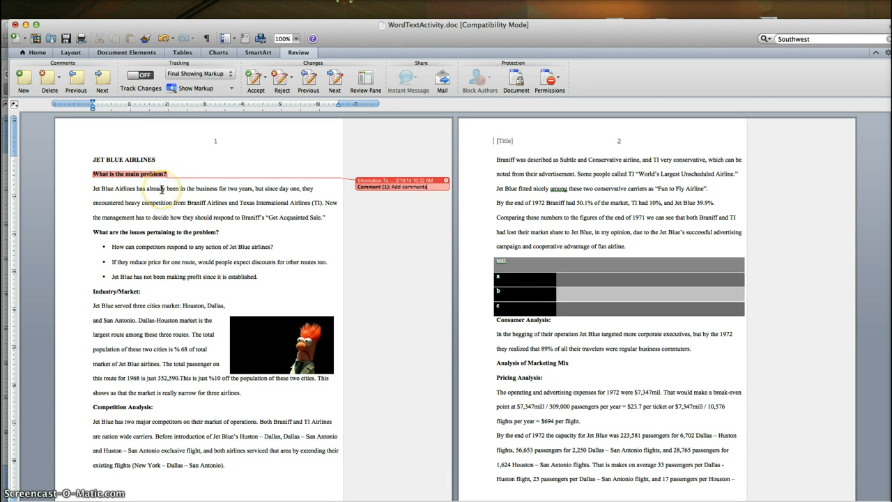
click(161, 185)
- Set the top, left, bottom and right page margins to 1.05 inches each
click(38, 53)
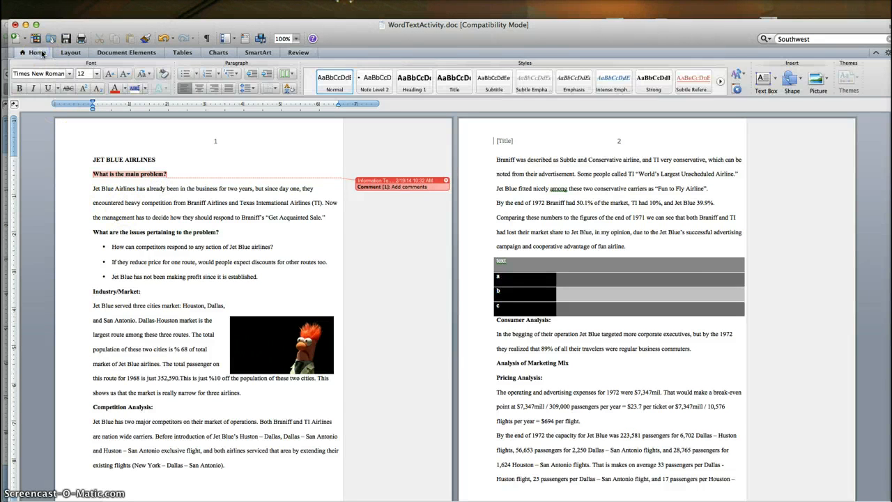
click(69, 53)
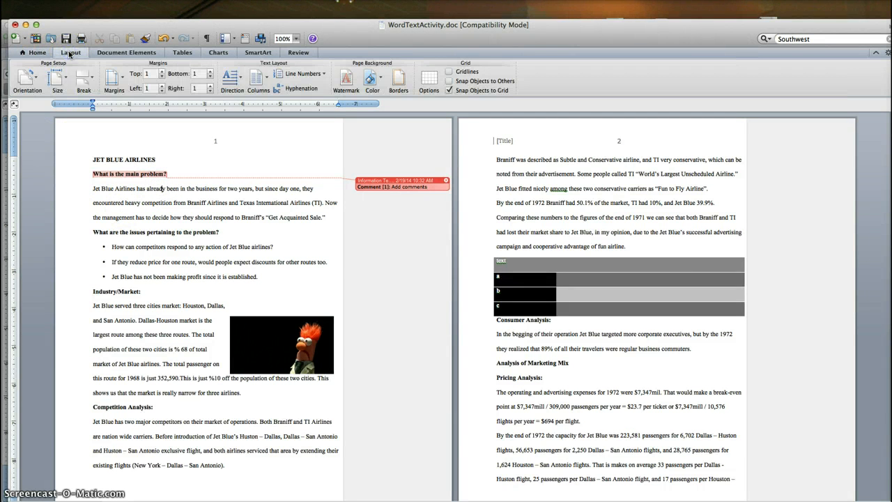
click(70, 55)
click(162, 72)
click(162, 86)
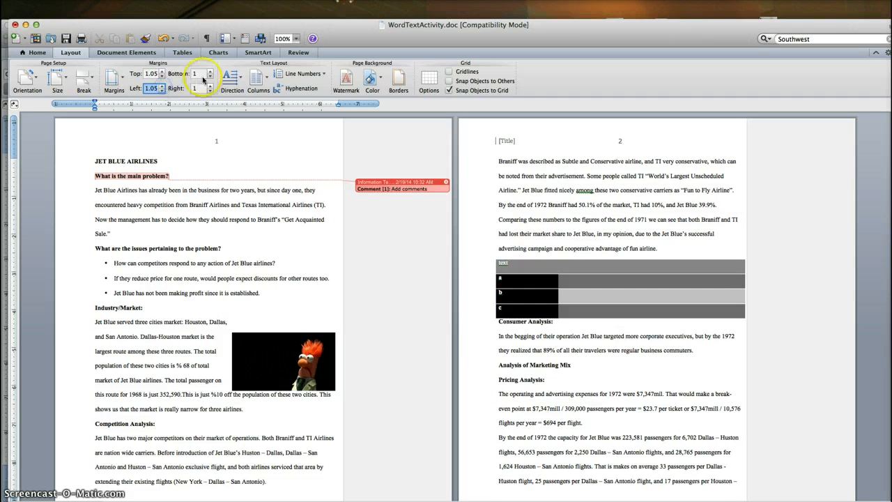
click(210, 71)
click(210, 86)
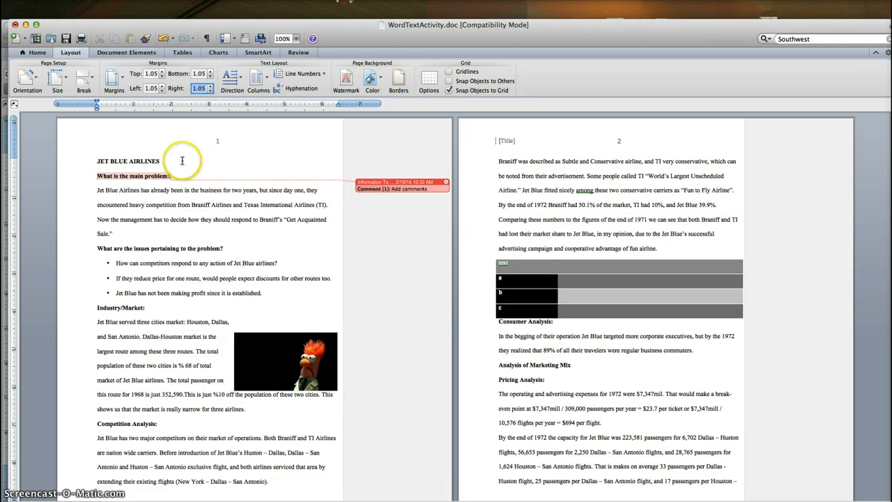
- Apply the Narrow margin preset with 0.5-inch margins on all four sides of the document
click(115, 80)
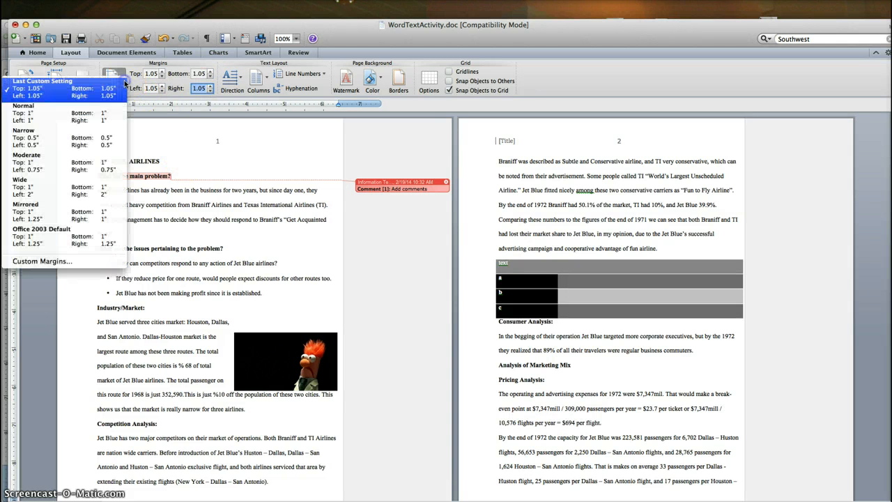
click(102, 147)
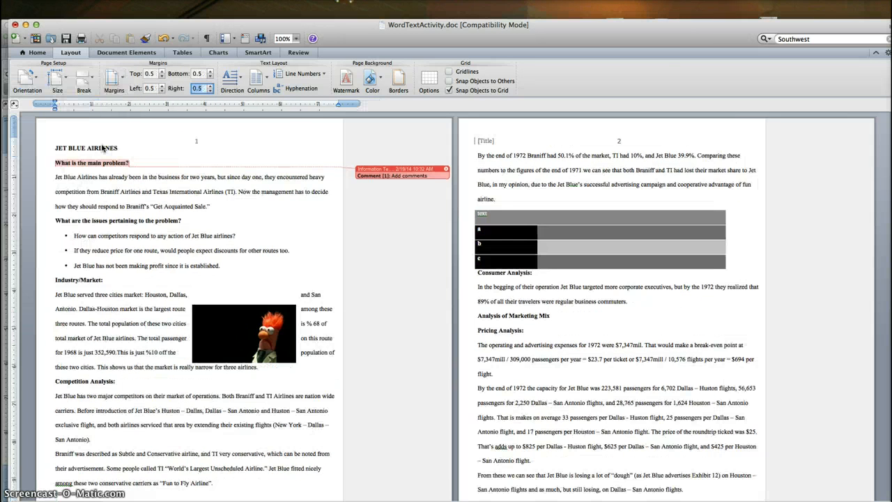
click(124, 177)
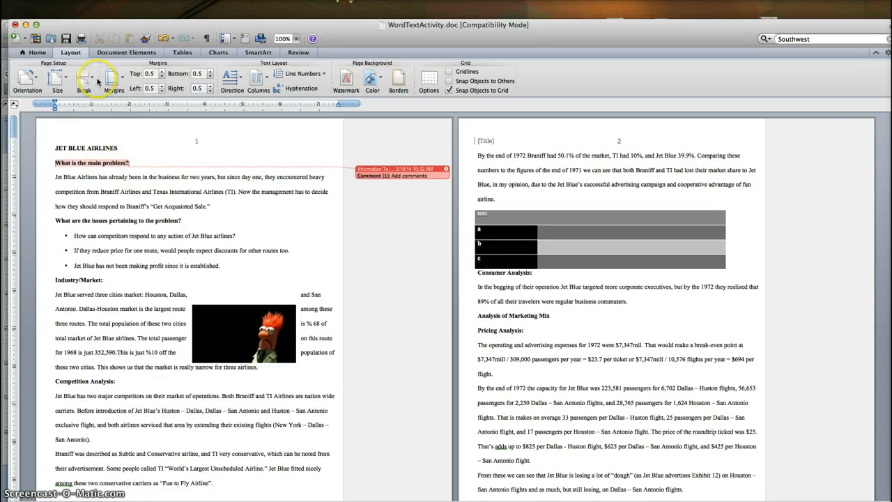
- Save the document in PDF format as WordTextActivity in the mass120_allison folder, replacing the existing PDF file
click(62, 7)
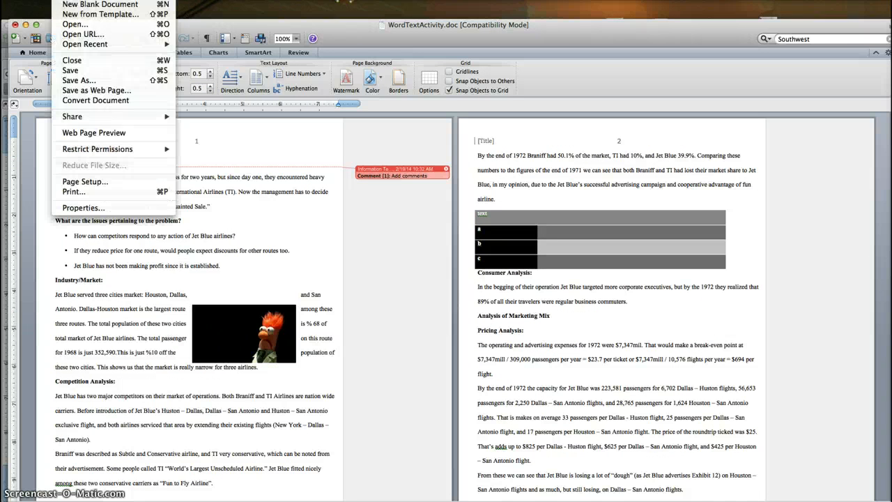
click(96, 83)
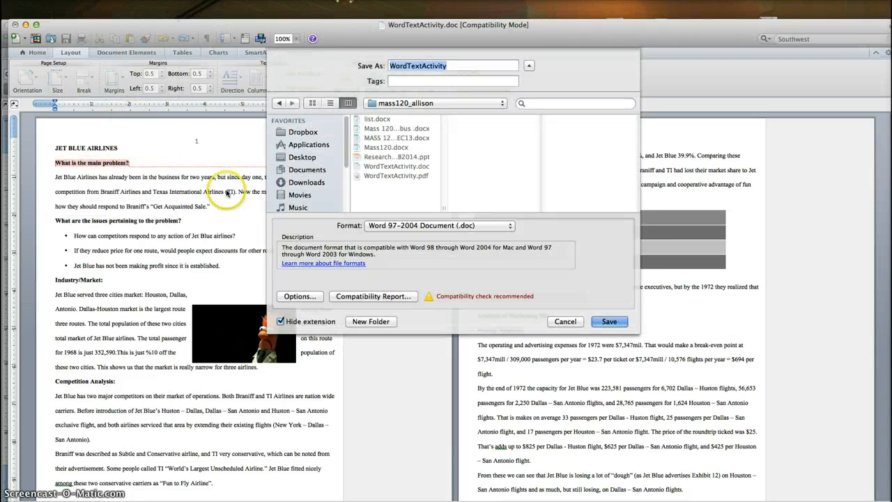
click(409, 225)
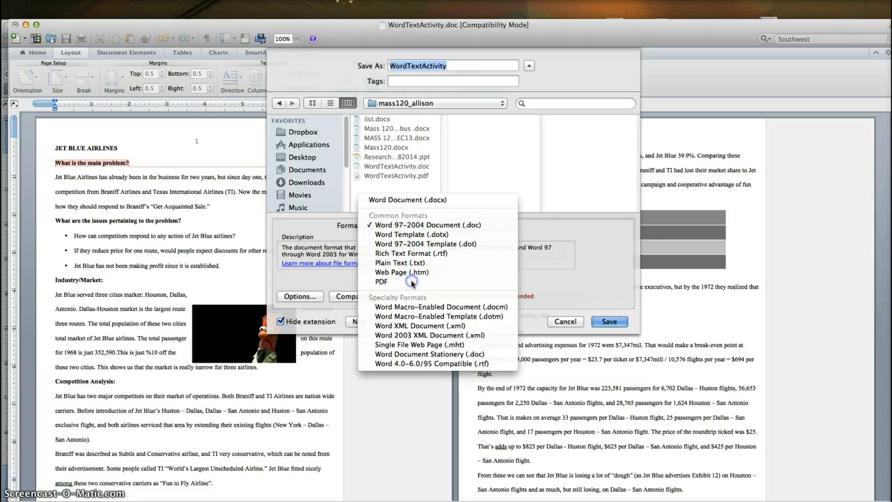
click(381, 282)
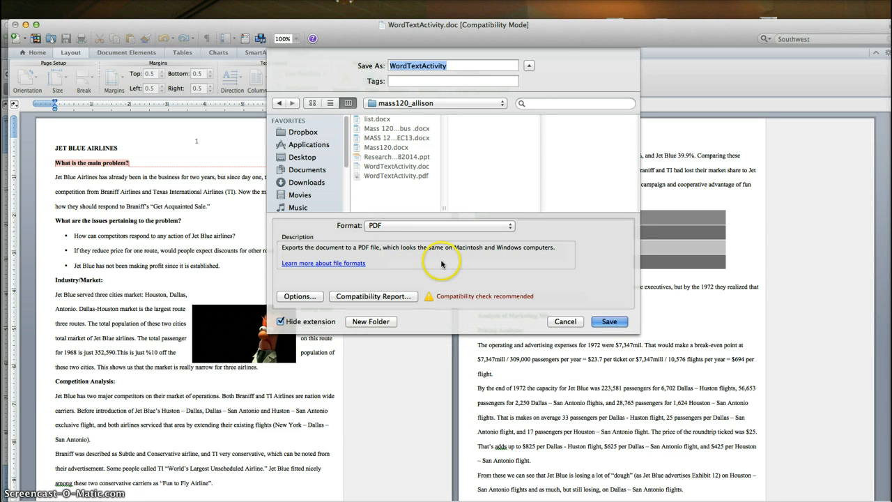
click(606, 321)
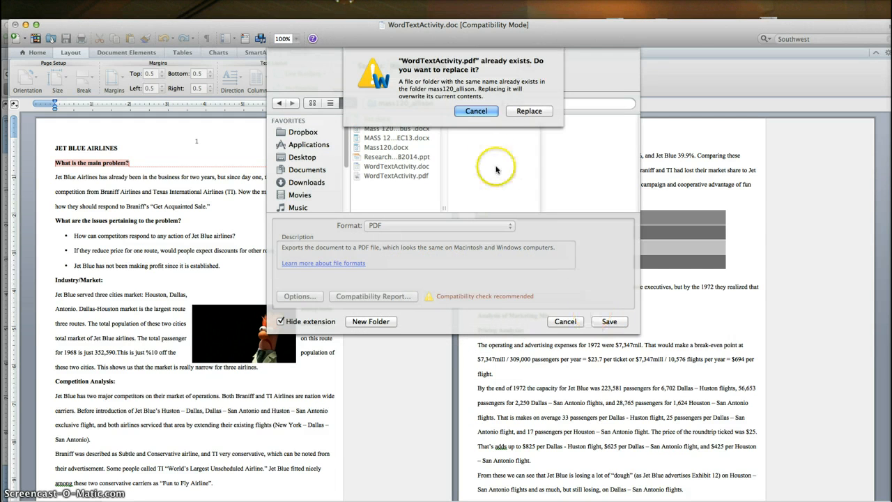
click(529, 111)
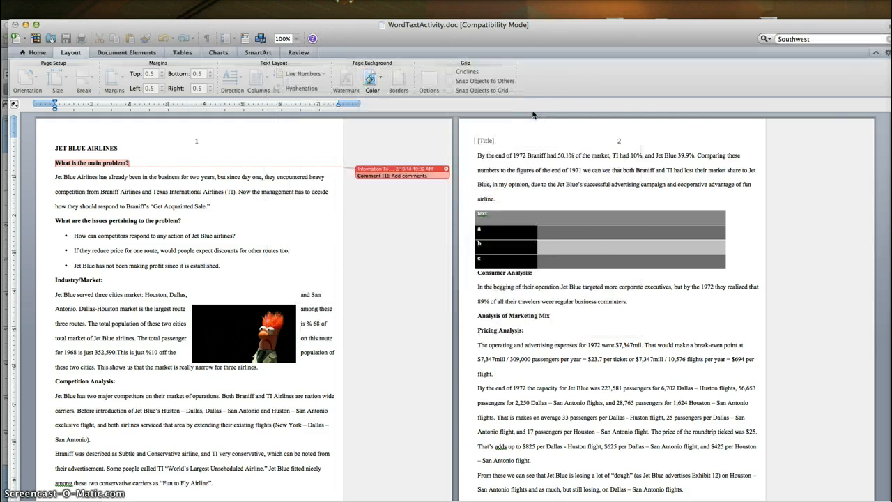